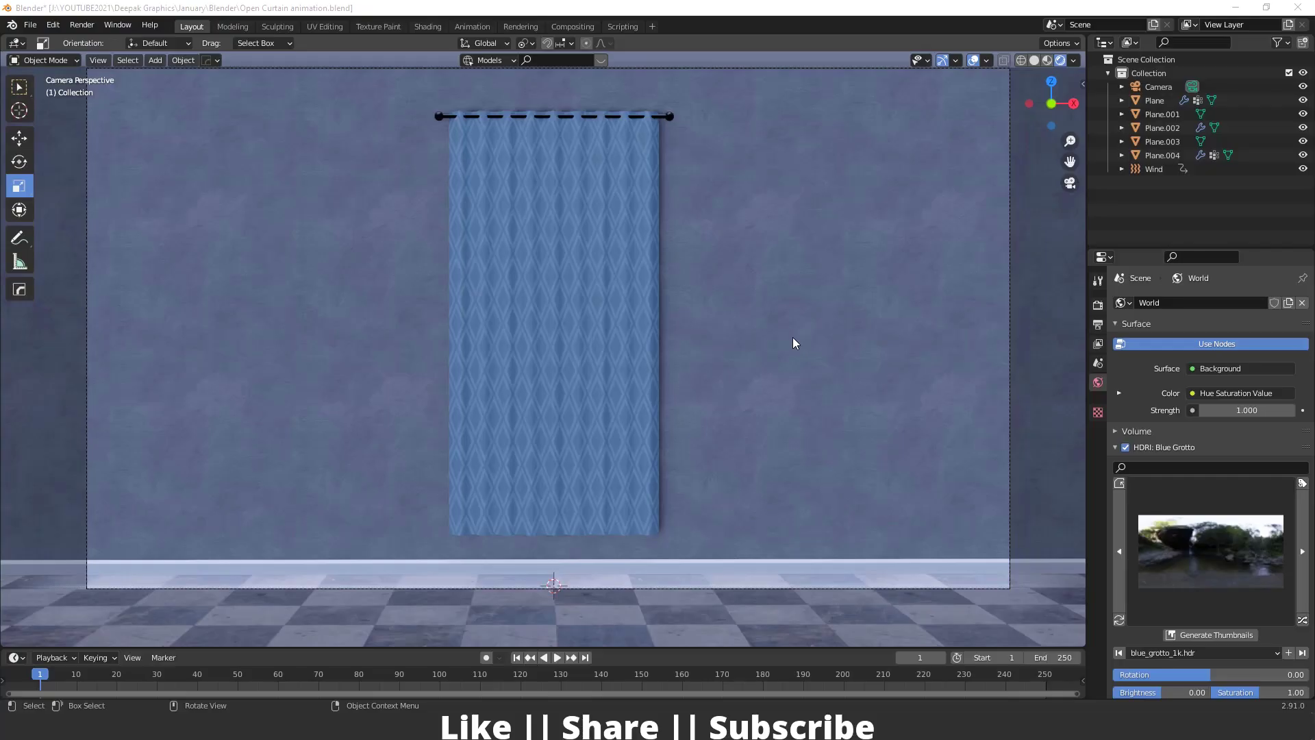
- Select the left curtain half and play its cloth animation while orbiting around the scene
{"action": "left_click", "coordinate": [521, 343]}
{"action": "middle_click_drag", "start_coordinate": [521, 343], "coordinate": [531, 459]}
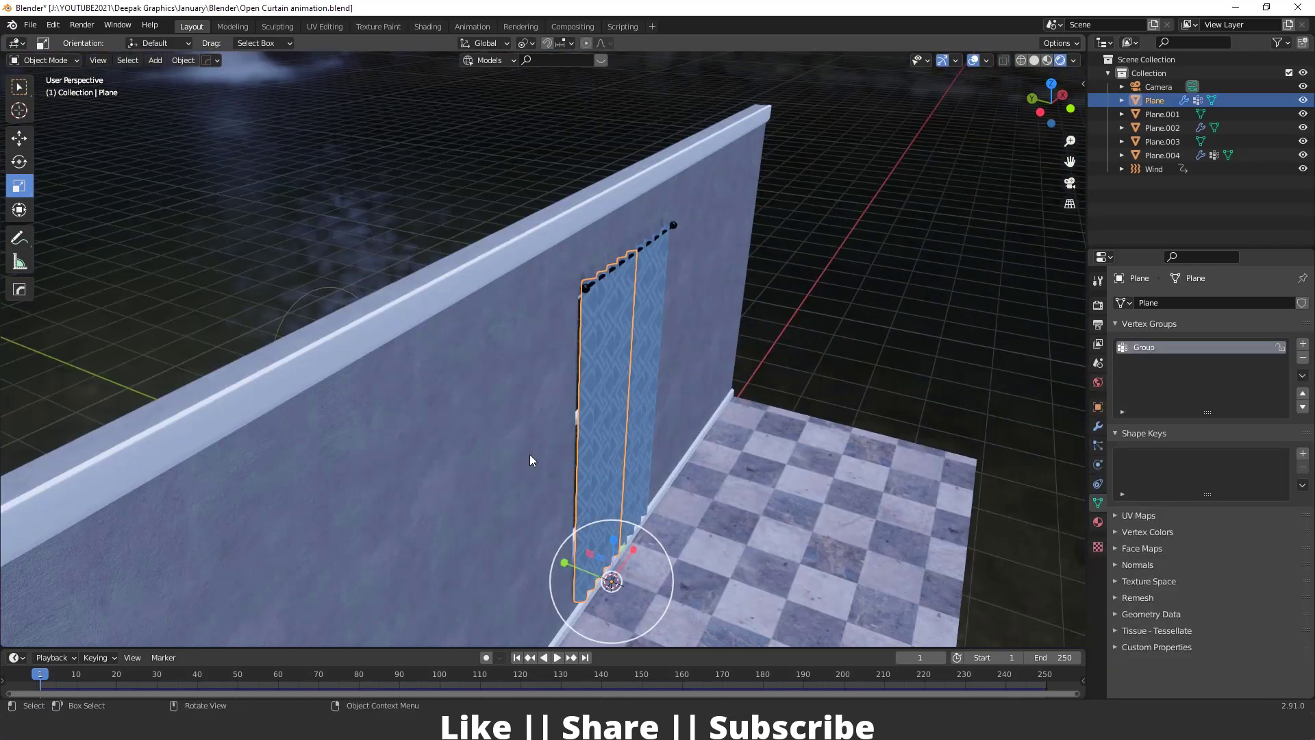
{"action": "middle_click_drag", "start_coordinate": [499, 388], "coordinate": [344, 380]}
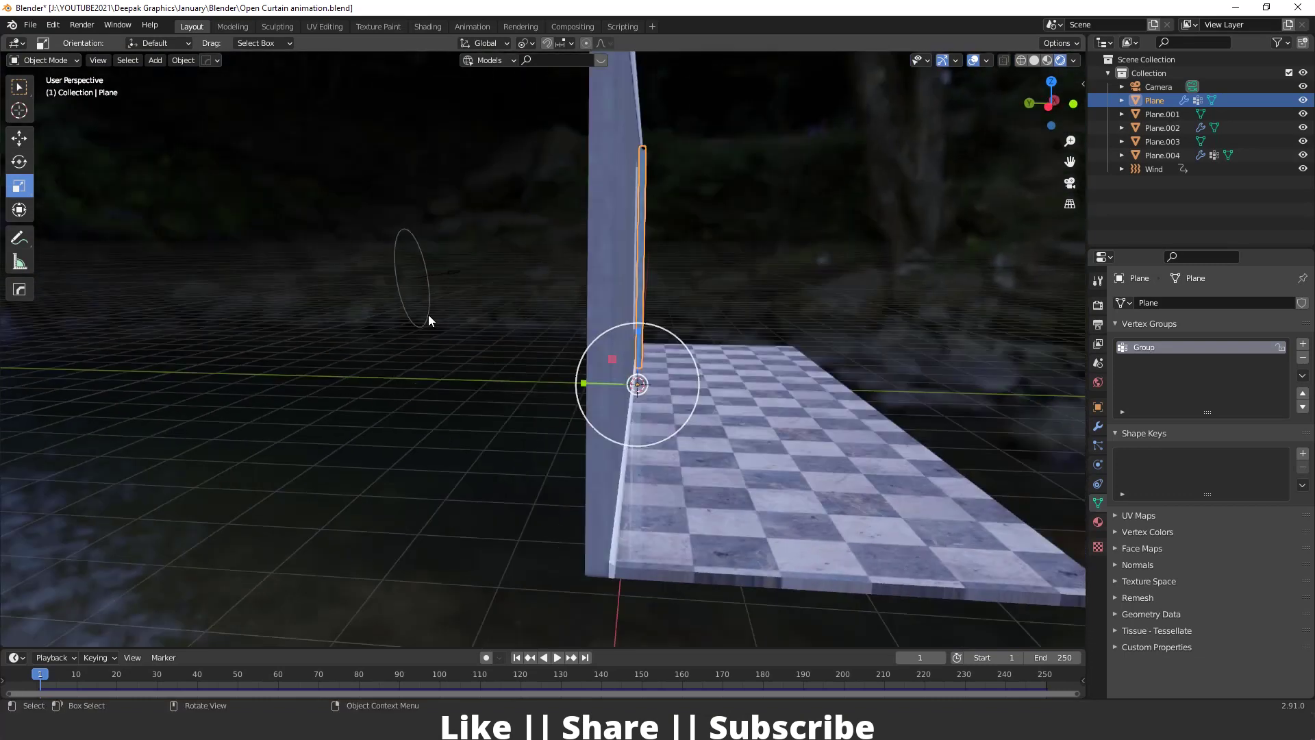
{"action": "key", "text": "space"}
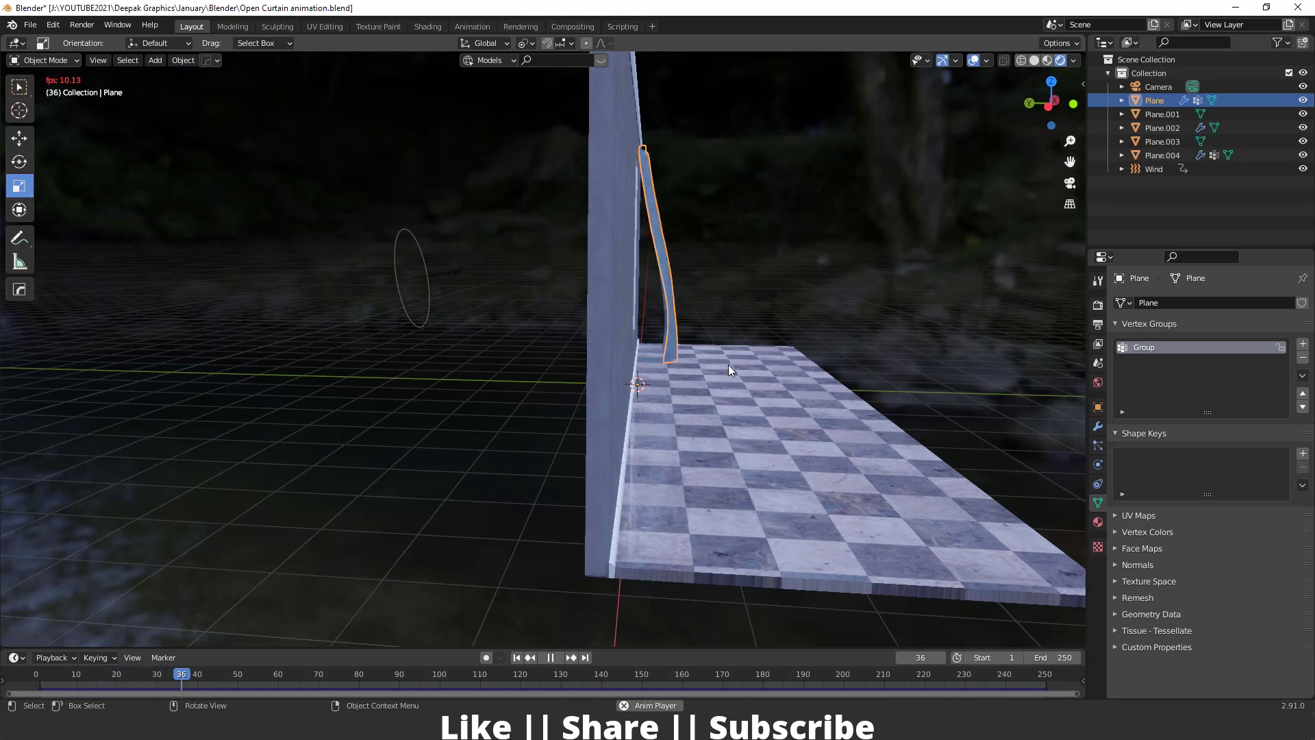
{"action": "middle_click_drag", "start_coordinate": [729, 364], "coordinate": [653, 289]}
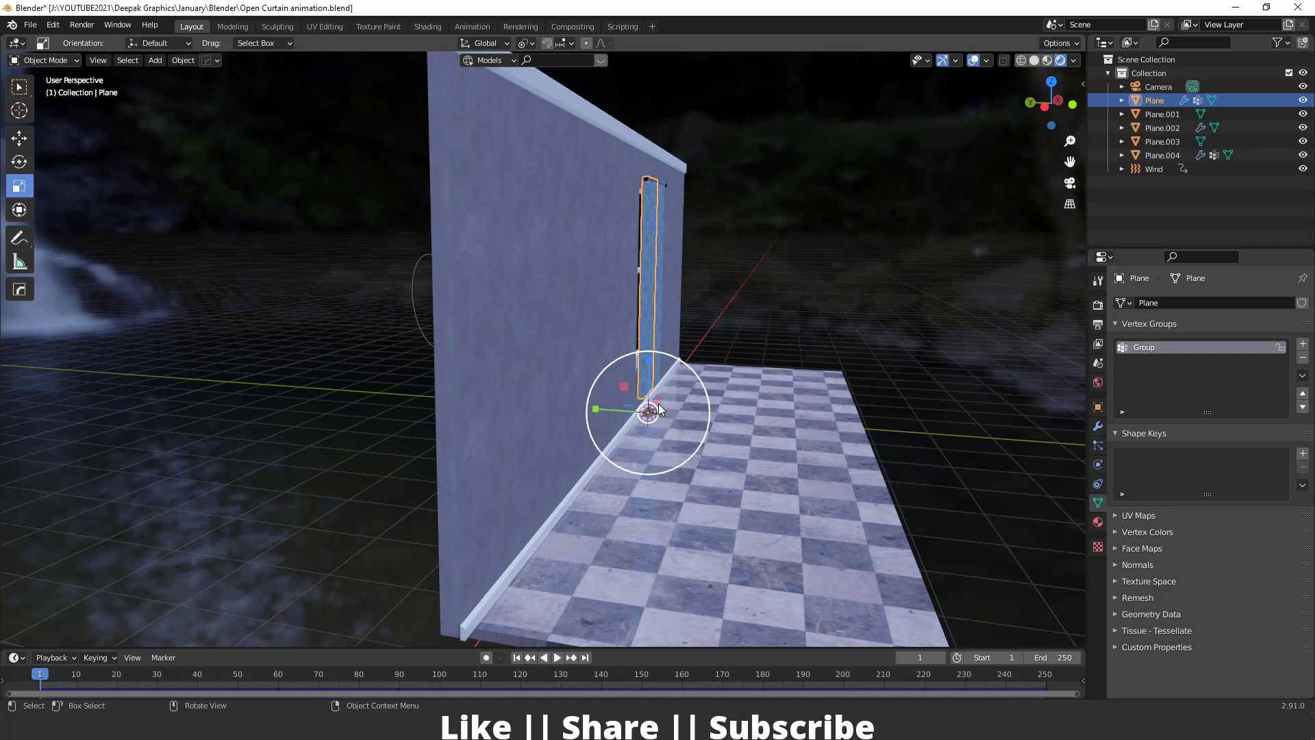
{"action": "middle_click_drag", "start_coordinate": [840, 506], "coordinate": [748, 510]}
{"action": "scroll", "coordinate": [678, 455], "scroll_direction": "up", "scroll_amount": 3}
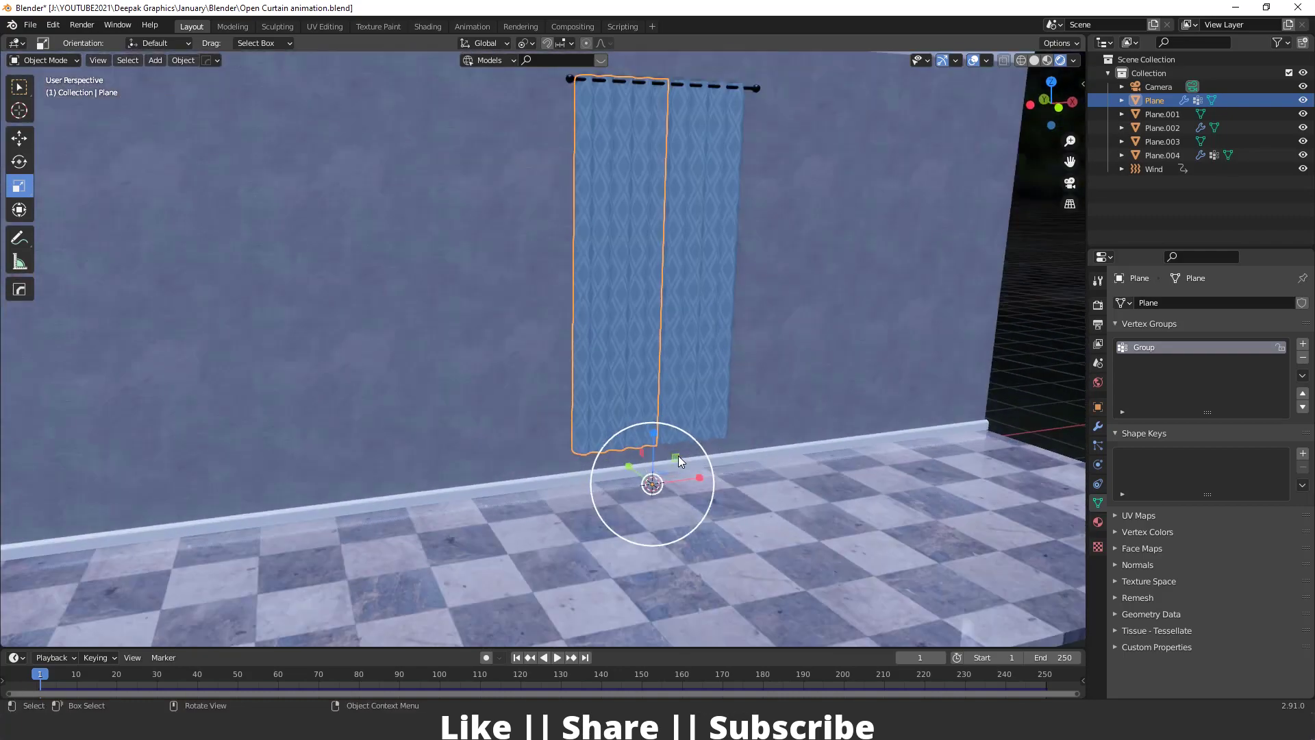
{"action": "middle_click_drag", "start_coordinate": [678, 455], "coordinate": [680, 392]}
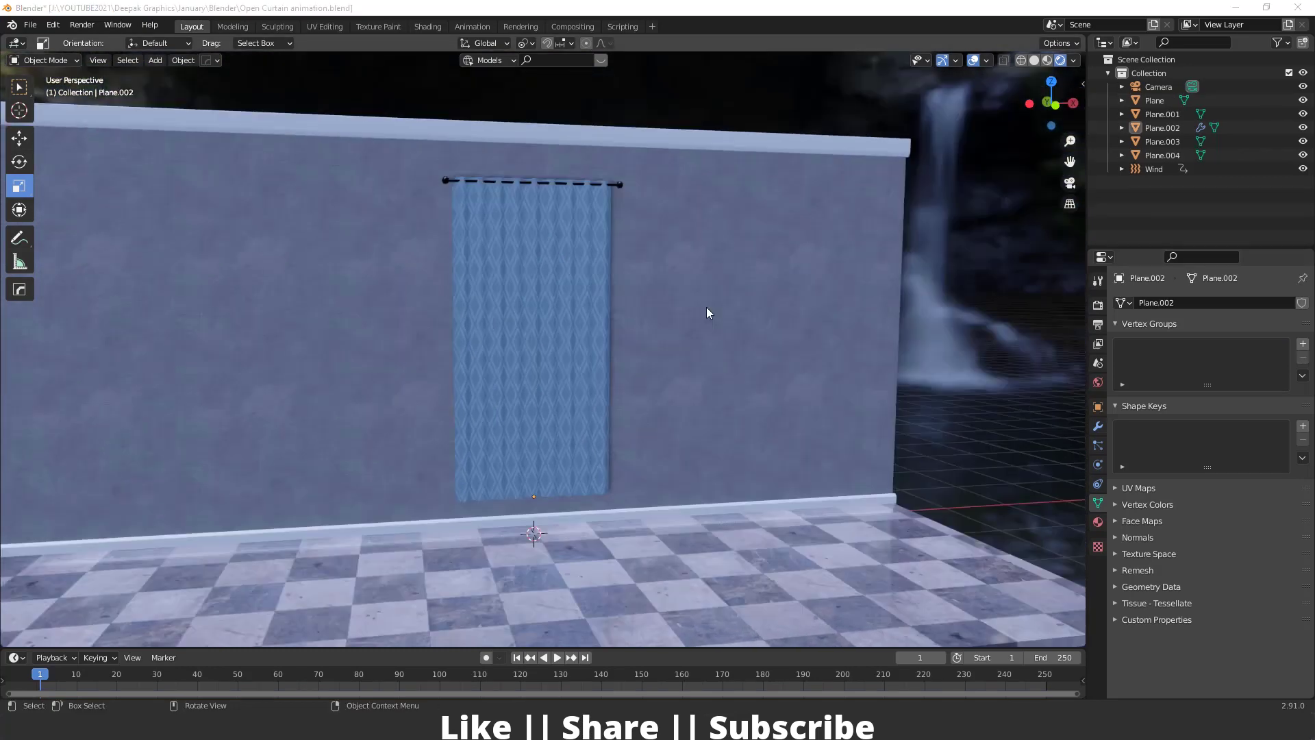
- Select the right curtain, Plane.004, and switch to a straight front view
{"action": "middle_click_drag", "start_coordinate": [578, 302], "coordinate": [578, 264]}
{"action": "left_click", "coordinate": [579, 264]}
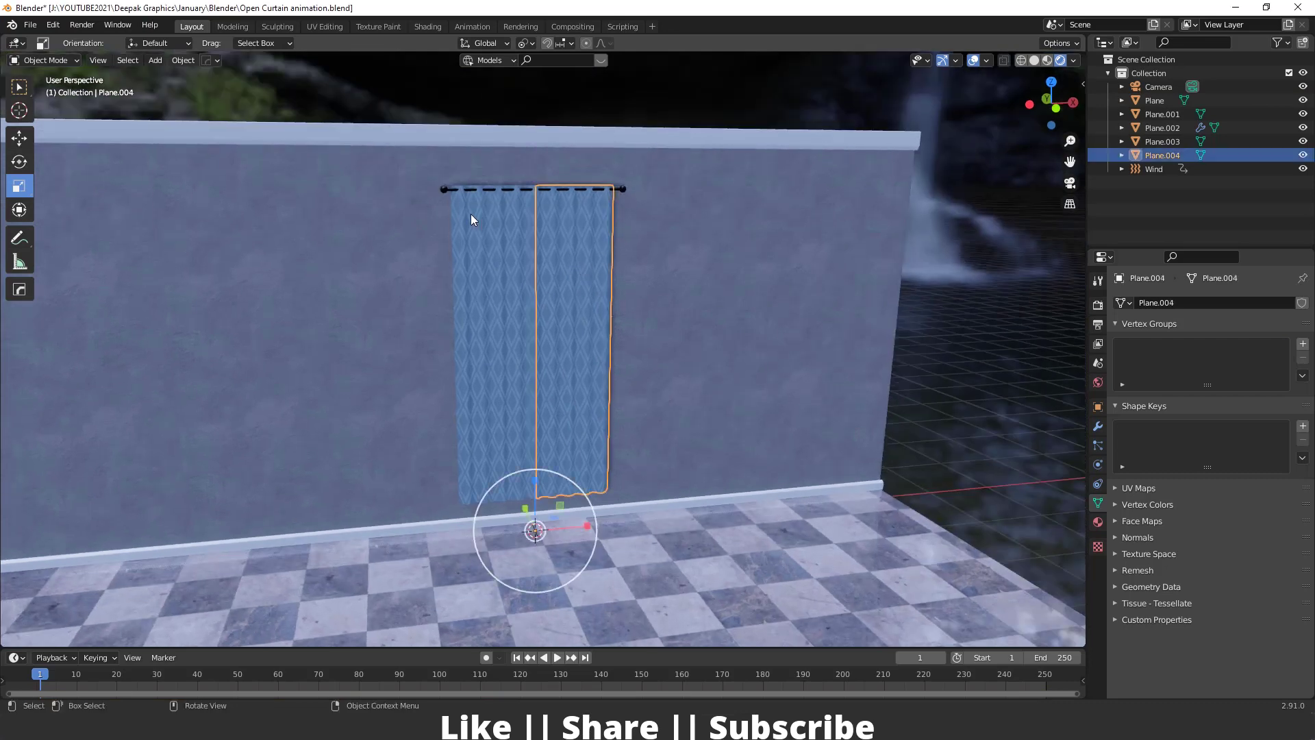
{"action": "key", "text": "grave"}
{"action": "left_click", "coordinate": [480, 236]}
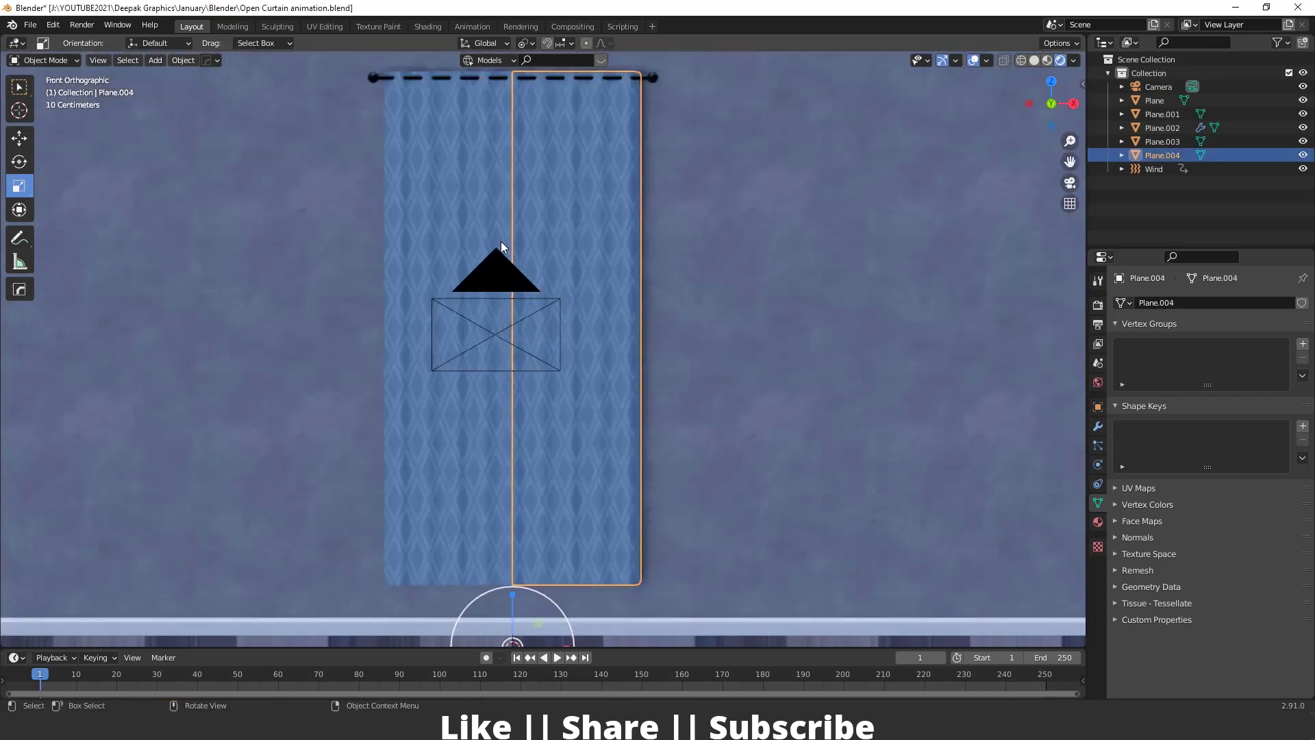
{"action": "scroll", "coordinate": [541, 360], "scroll_direction": "down", "scroll_amount": 1}
{"action": "scroll", "coordinate": [569, 307], "scroll_direction": "up", "scroll_amount": 4}
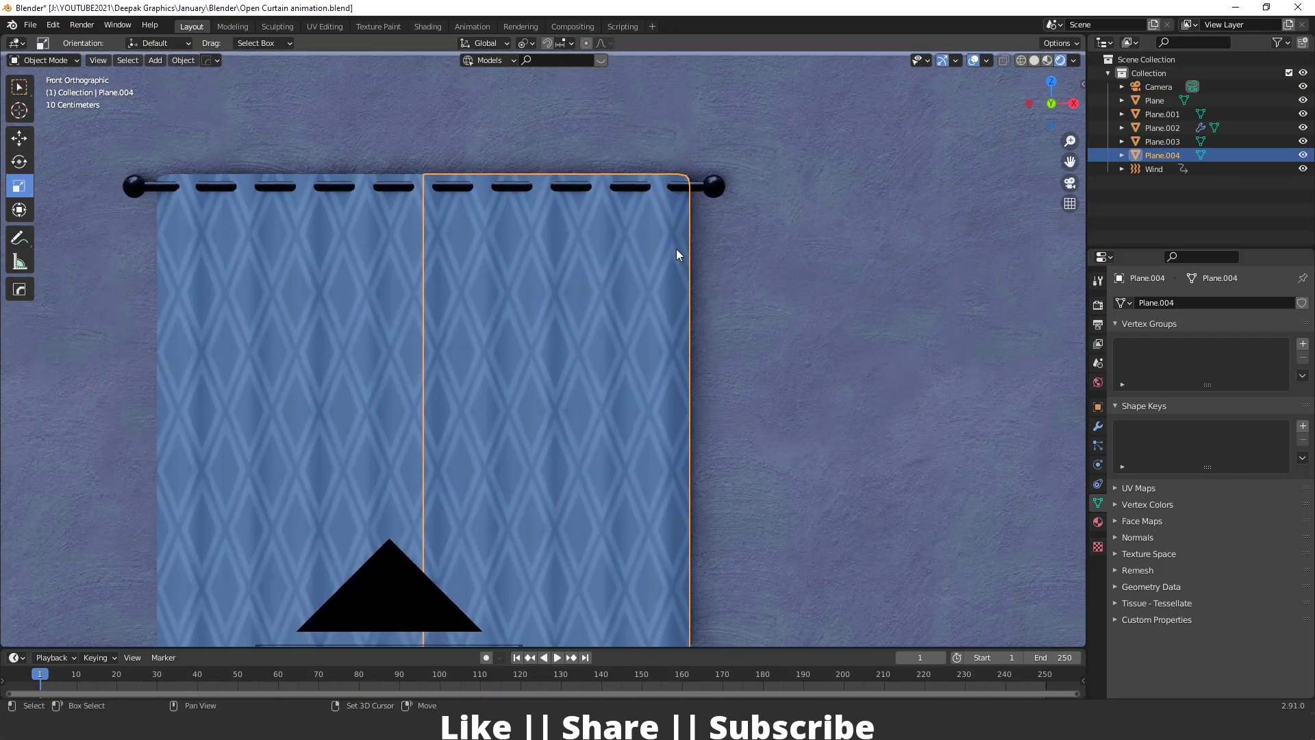
- Assign the right curtain's top vertex rows to a new vertex group named Group
{"action": "key", "text": "Tab"}
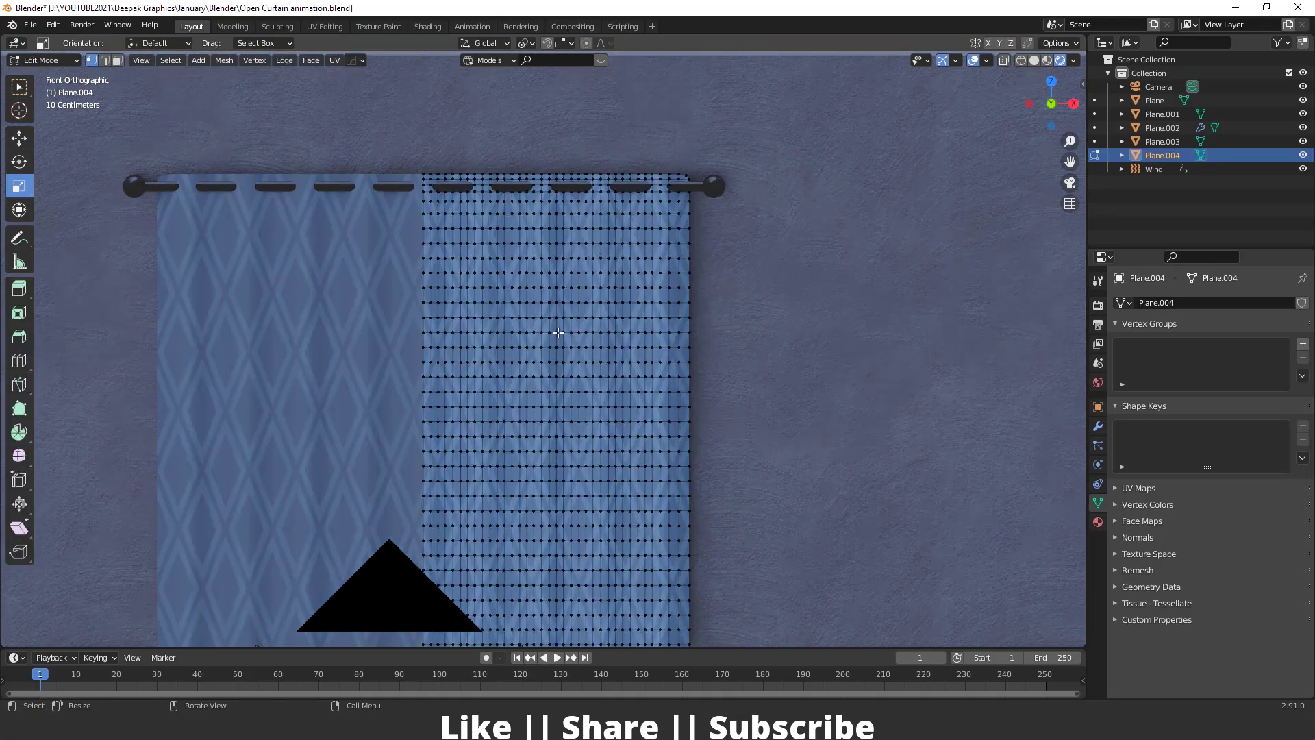
{"action": "middle_click_drag", "start_coordinate": [406, 196], "coordinate": [427, 315], "text": "shift"}
{"action": "scroll", "coordinate": [400, 274], "scroll_direction": "up", "scroll_amount": 2}
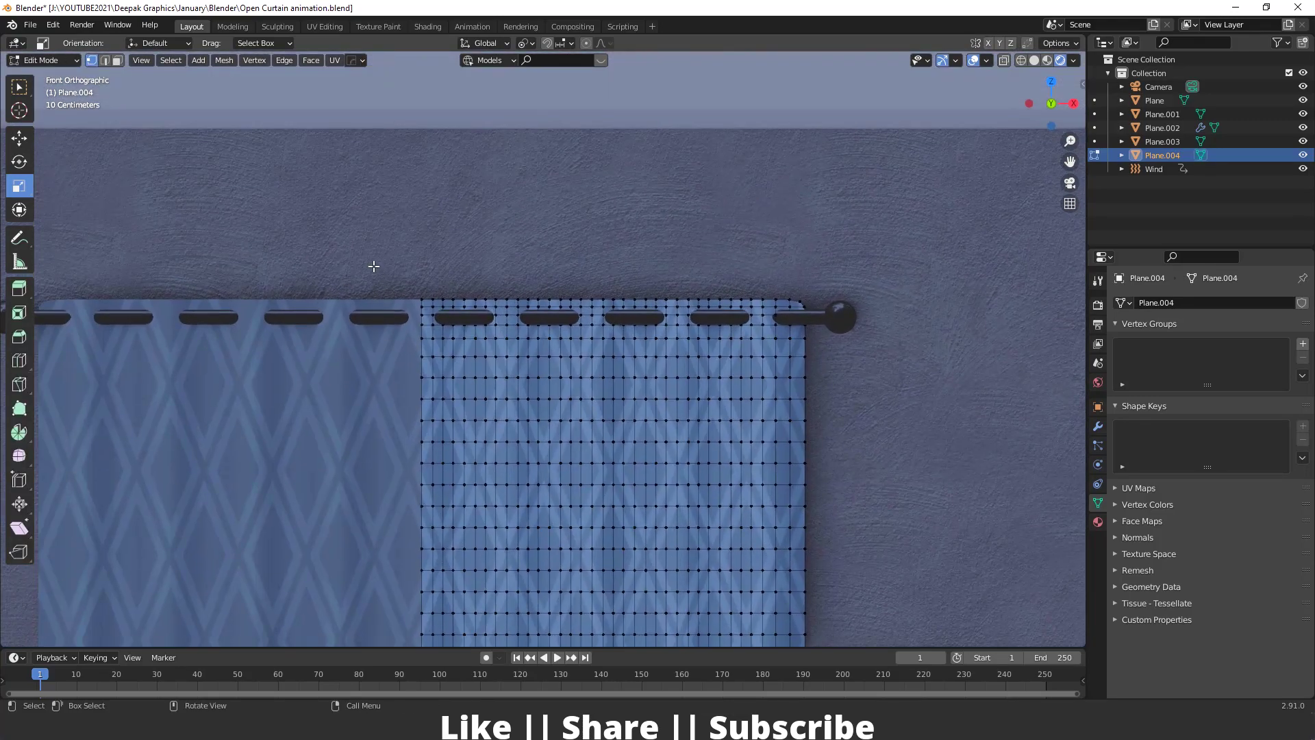
{"action": "left_click_drag", "start_coordinate": [374, 266], "coordinate": [824, 348]}
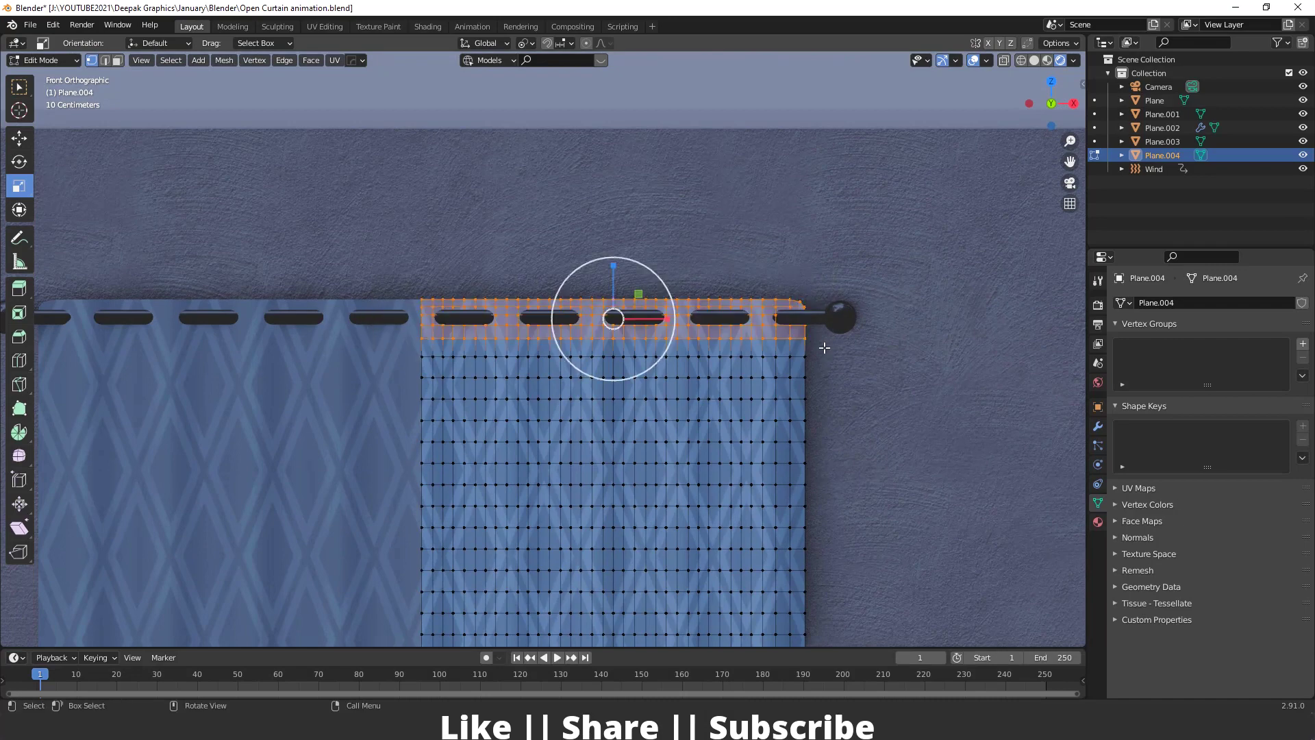
{"action": "middle_click_drag", "start_coordinate": [898, 367], "coordinate": [860, 294], "text": "shift"}
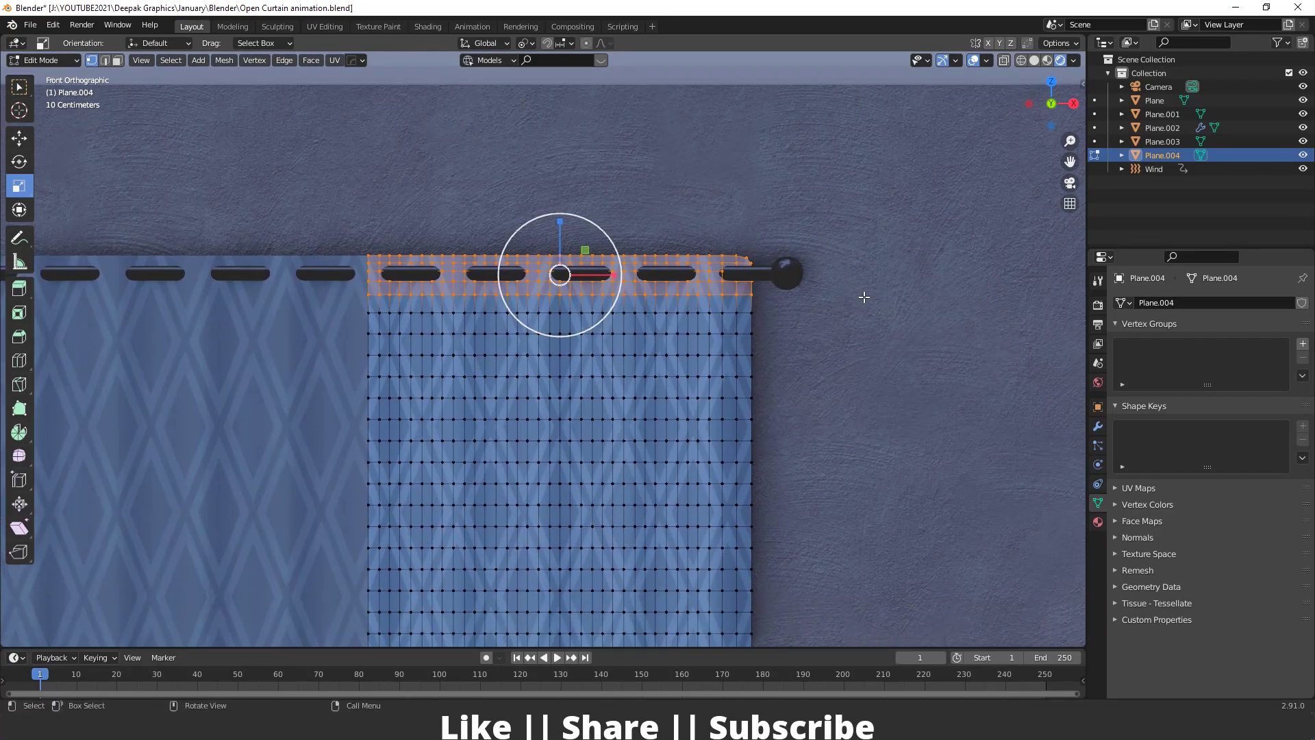
{"action": "left_click", "coordinate": [1304, 344]}
{"action": "left_click", "coordinate": [1135, 430]}
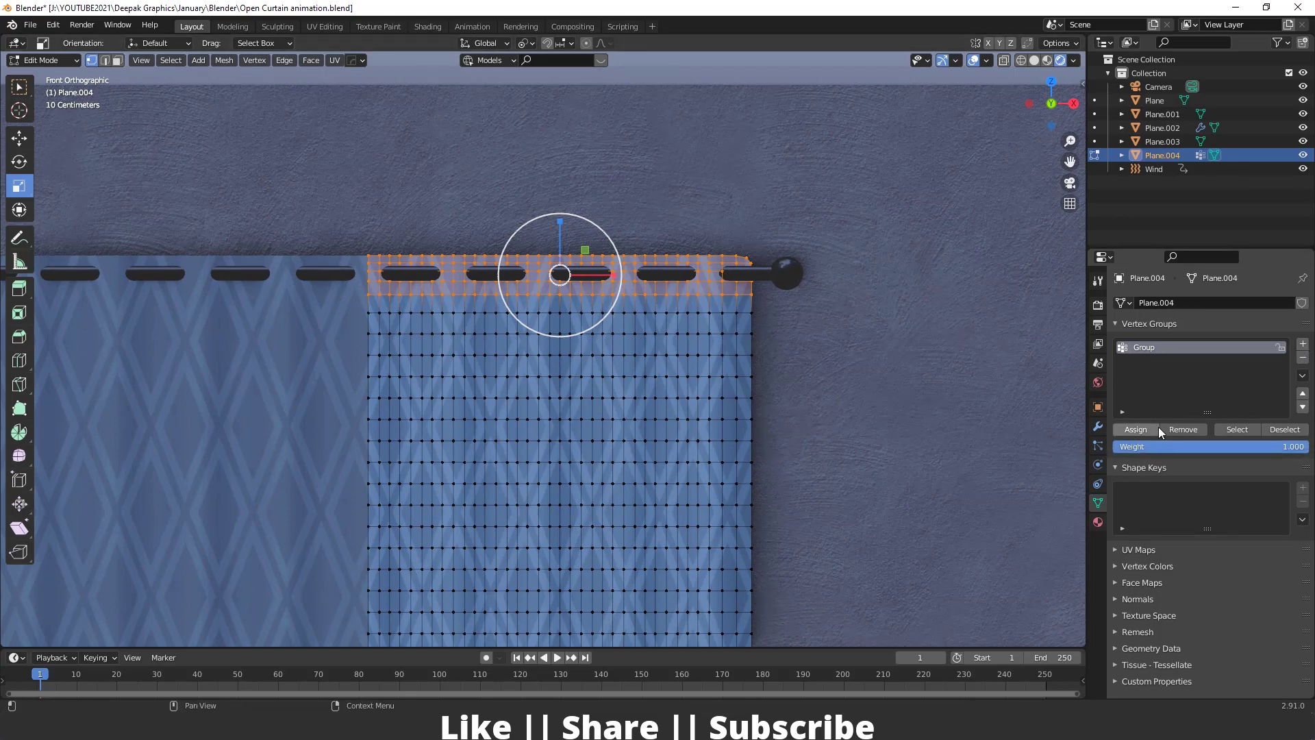
{"action": "key", "text": "Tab"}
- Give the left curtain, Plane, its own Group vertex group holding its top rows
{"action": "scroll", "coordinate": [605, 383], "scroll_direction": "down", "scroll_amount": 5, "text": "ctrl"}
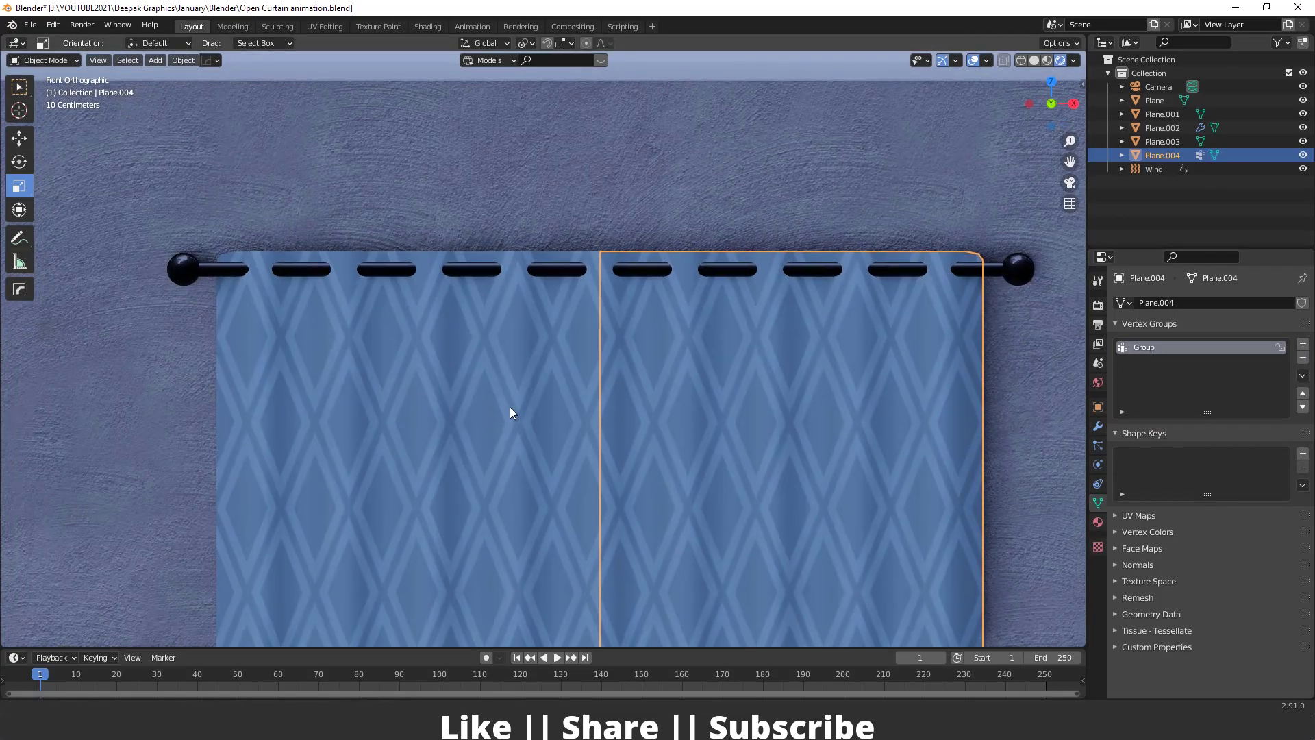
{"action": "left_click", "coordinate": [511, 320]}
{"action": "key", "text": "Tab"}
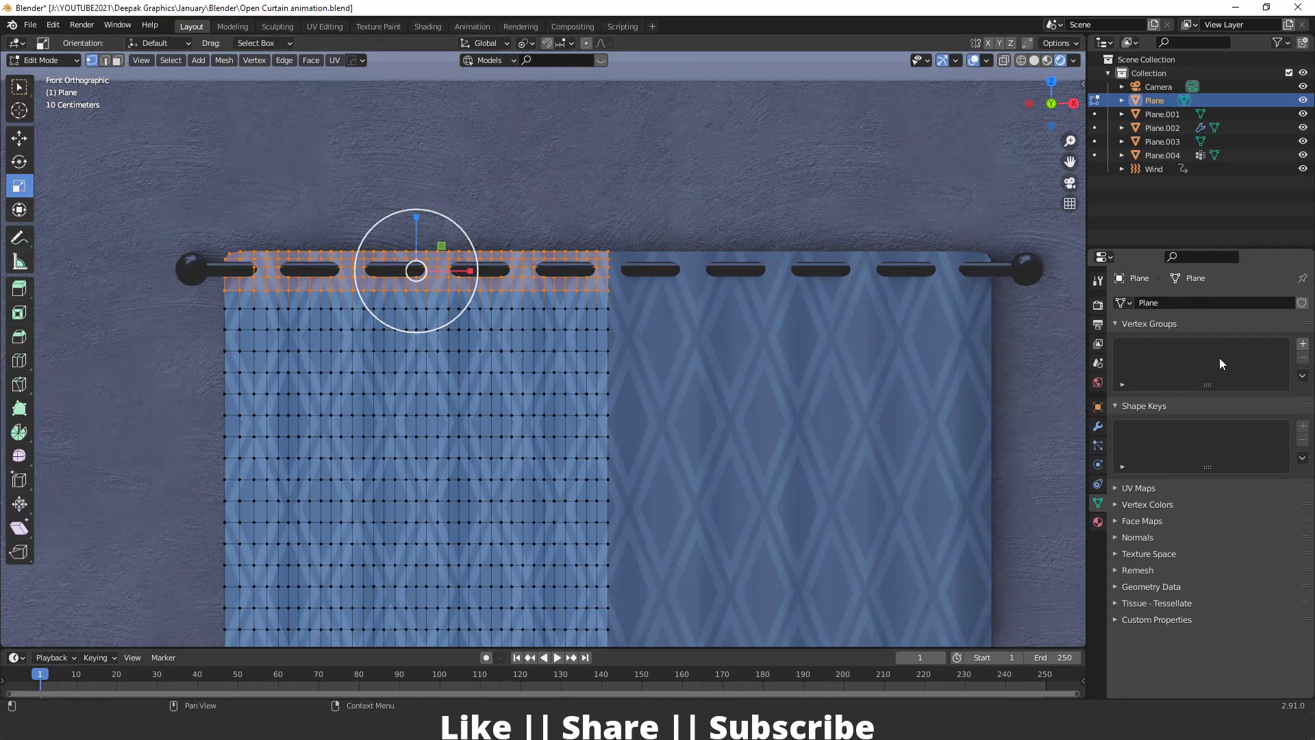
{"action": "left_click", "coordinate": [1303, 344]}
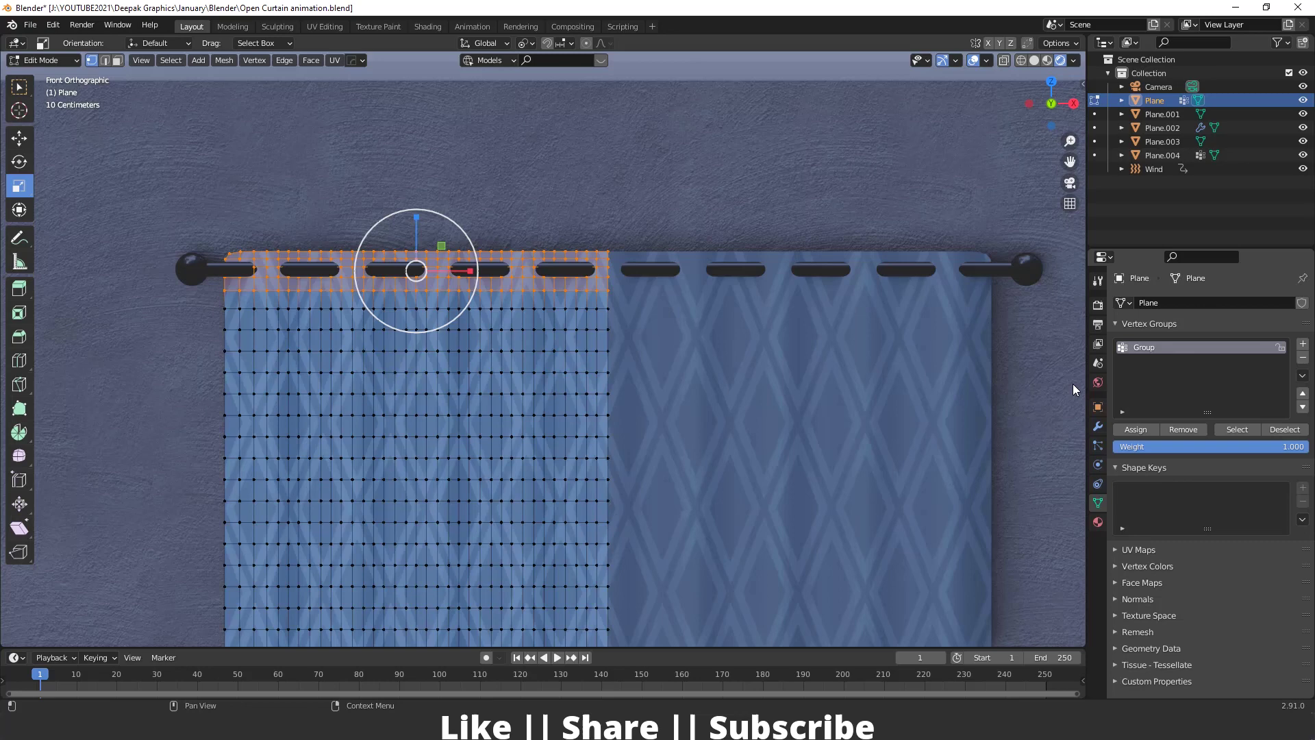
{"action": "left_click", "coordinate": [1136, 429]}
{"action": "key", "text": "Tab"}
{"action": "left_click", "coordinate": [614, 286]}
{"action": "middle_click_drag", "start_coordinate": [591, 285], "coordinate": [461, 289], "text": "shift"}
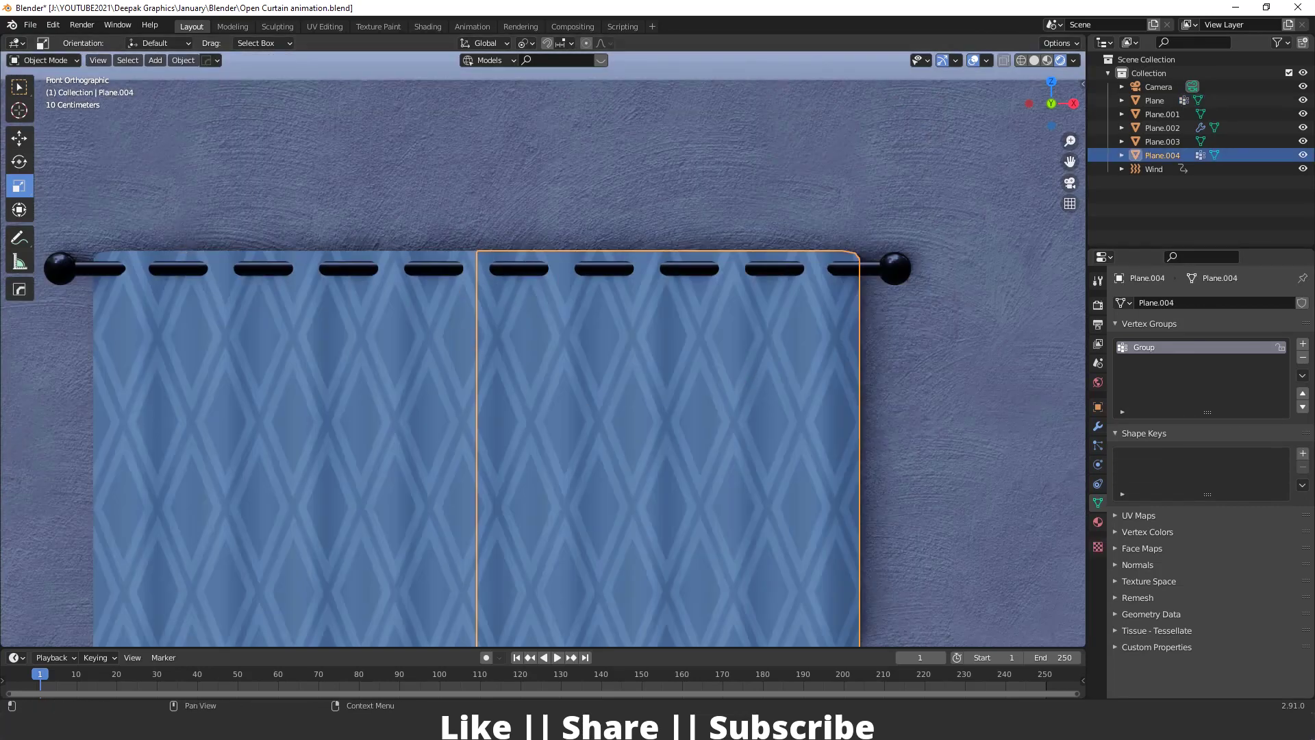
- Add Basis and Key 1 shape keys to Plane.004 and edit its mesh in Key 1
{"action": "left_click", "coordinate": [1303, 453]}
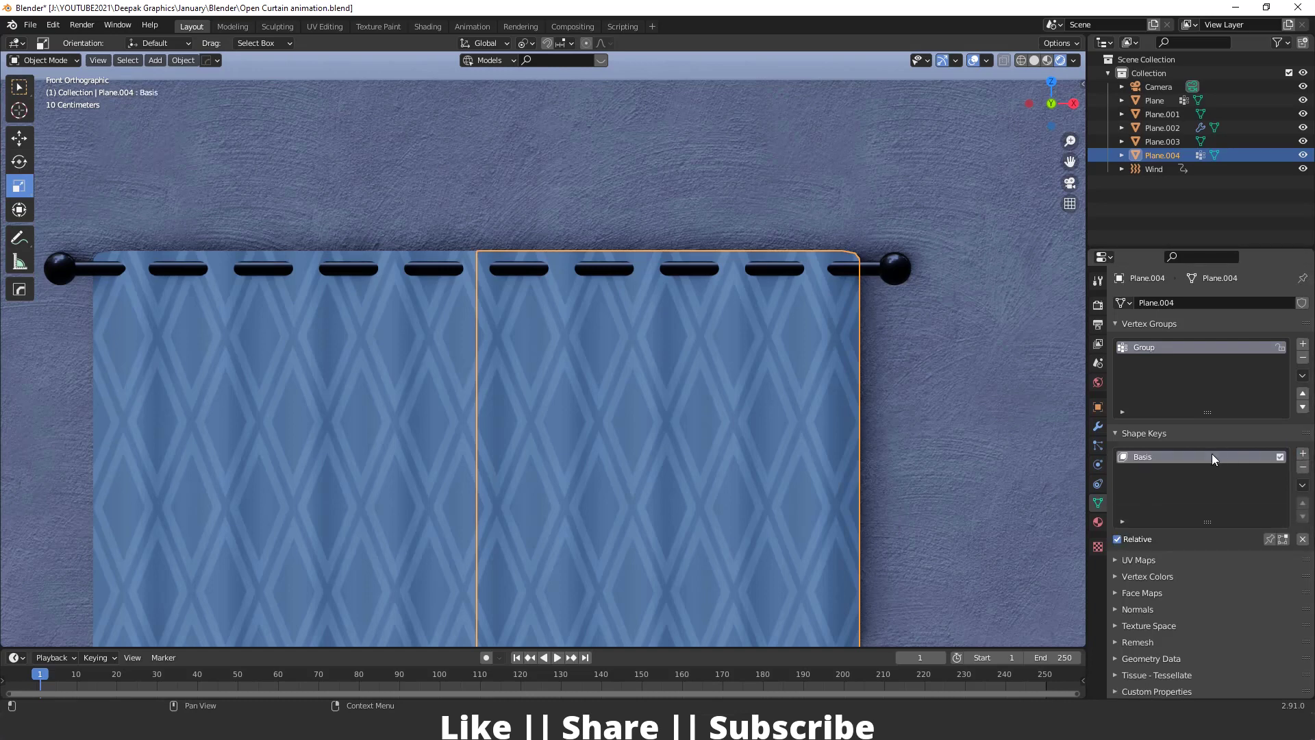
{"action": "left_click", "coordinate": [1303, 454]}
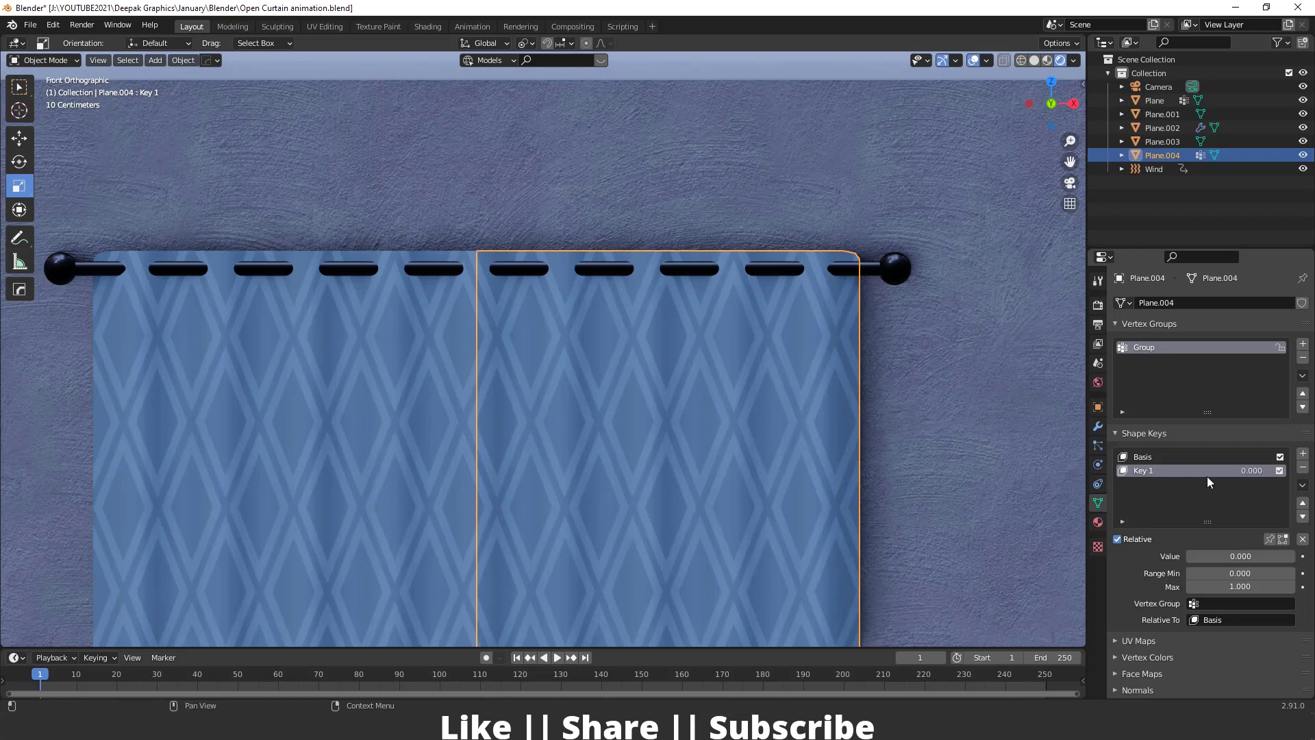
{"action": "key", "text": "Tab"}
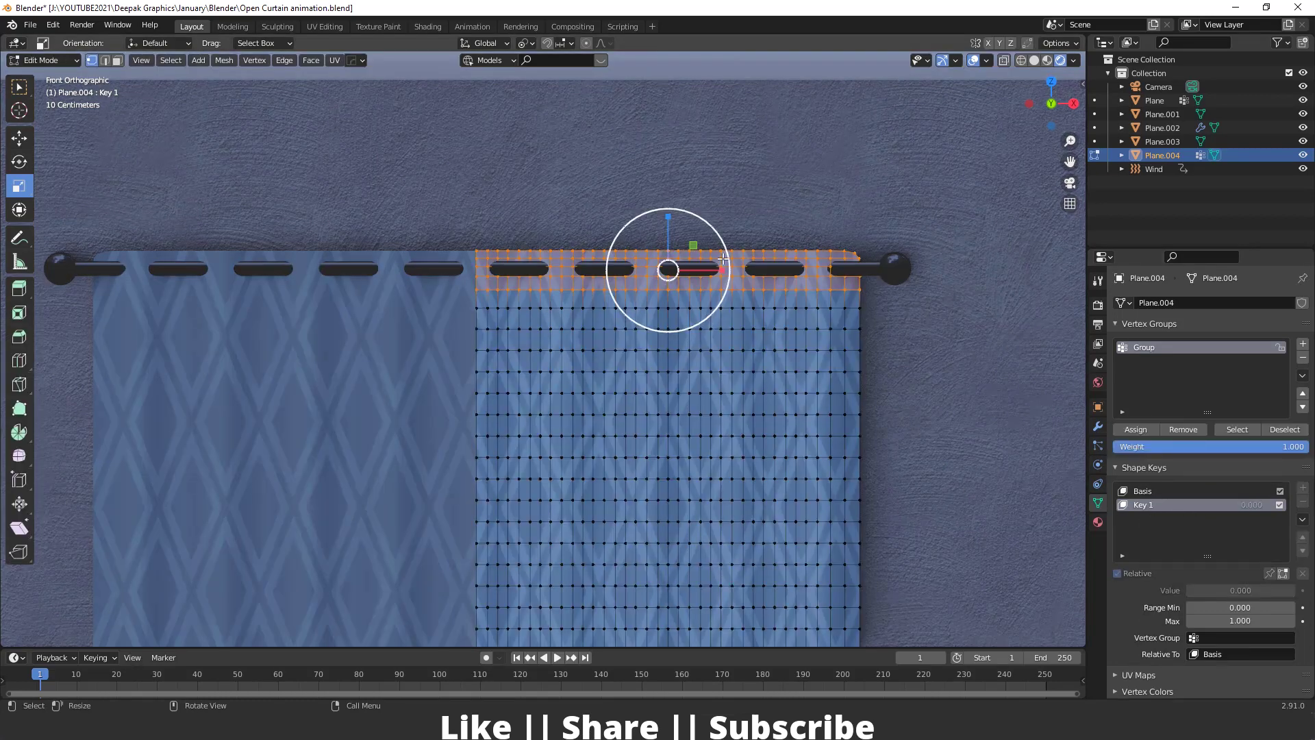
{"action": "key", "text": "KP_Decimal"}
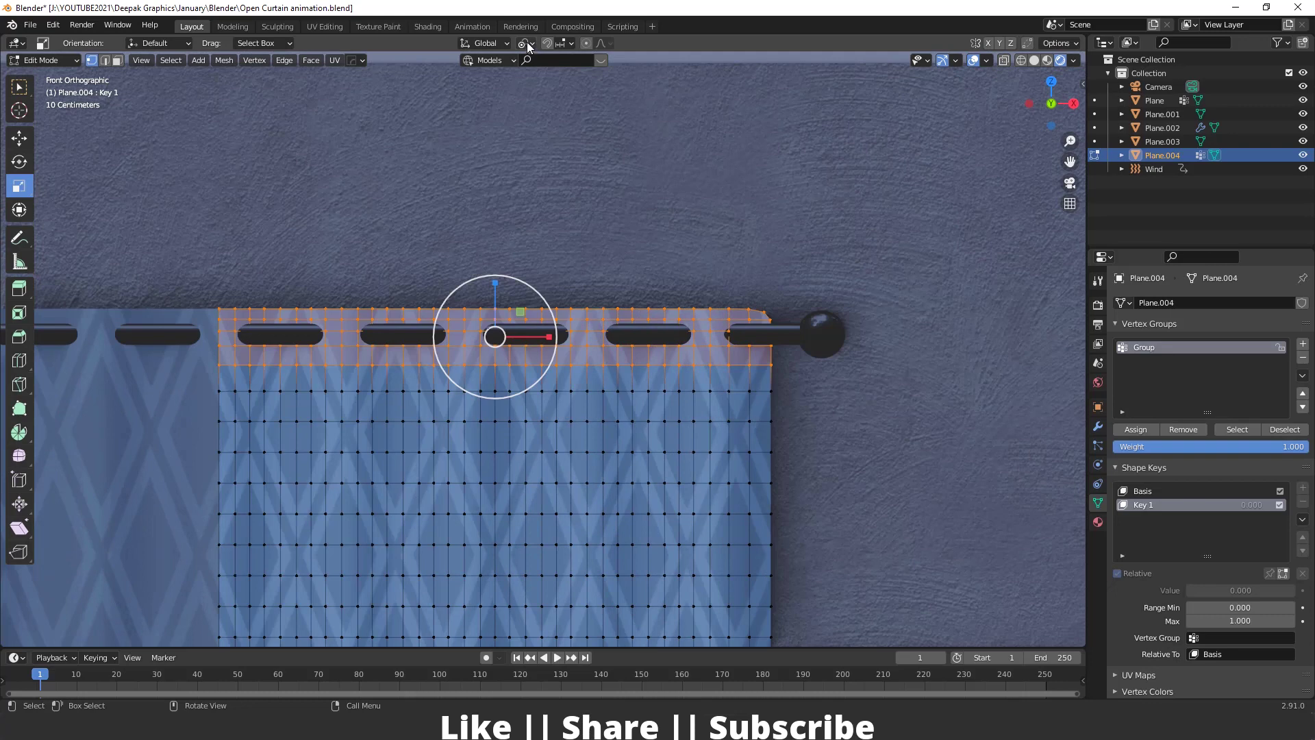
- With Active Element pivot, scale the top rows on X toward the rightmost vertex, then test Key 1
{"action": "left_click", "coordinate": [528, 43]}
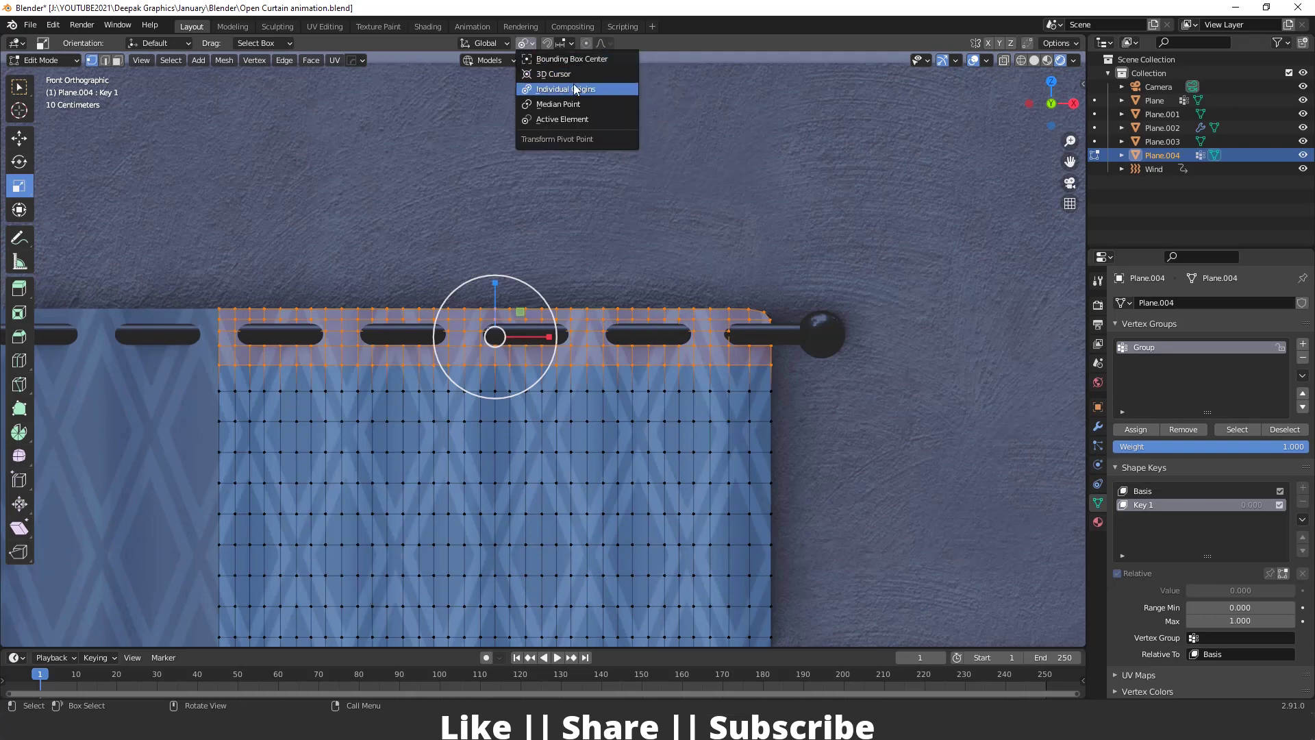
{"action": "left_click", "coordinate": [558, 123]}
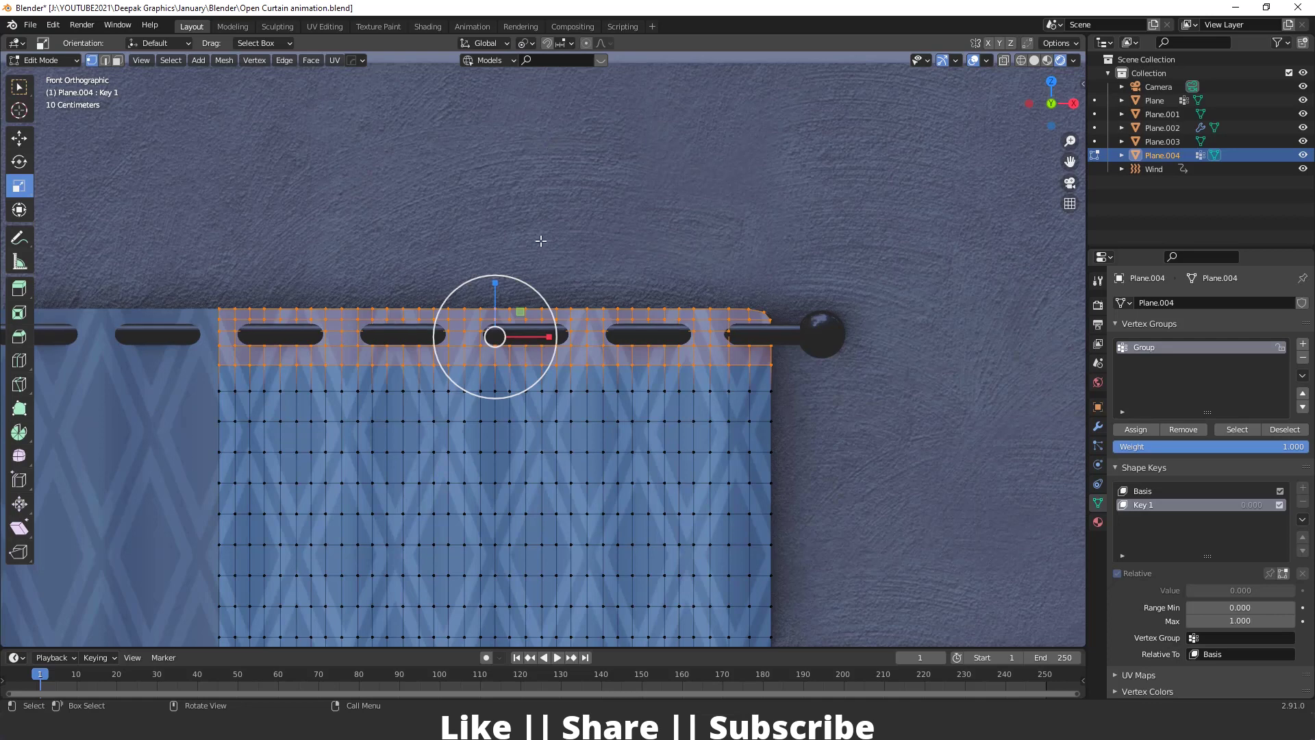
{"action": "left_click", "coordinate": [772, 345], "text": "shift"}
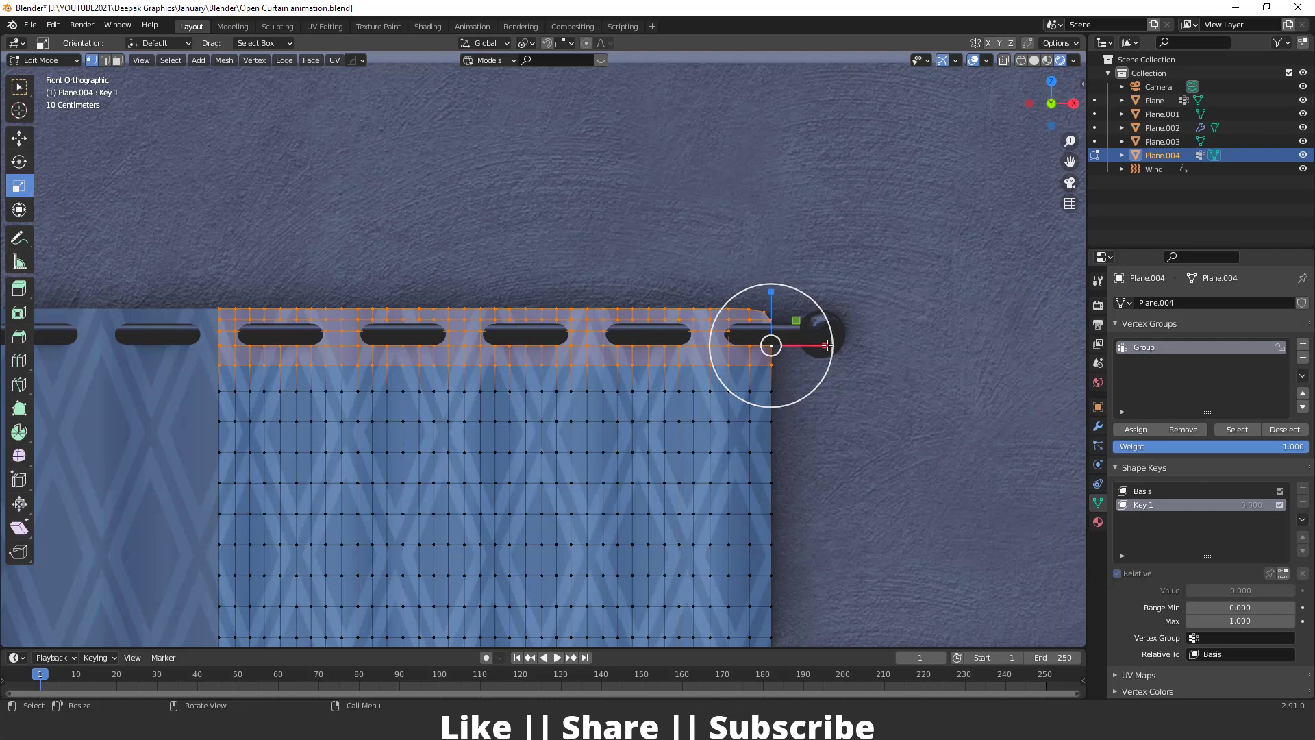
{"action": "left_click_drag", "start_coordinate": [825, 347], "coordinate": [779, 341]}
{"action": "key", "text": "Tab"}
{"action": "scroll", "coordinate": [725, 257], "scroll_direction": "down", "scroll_amount": 2}
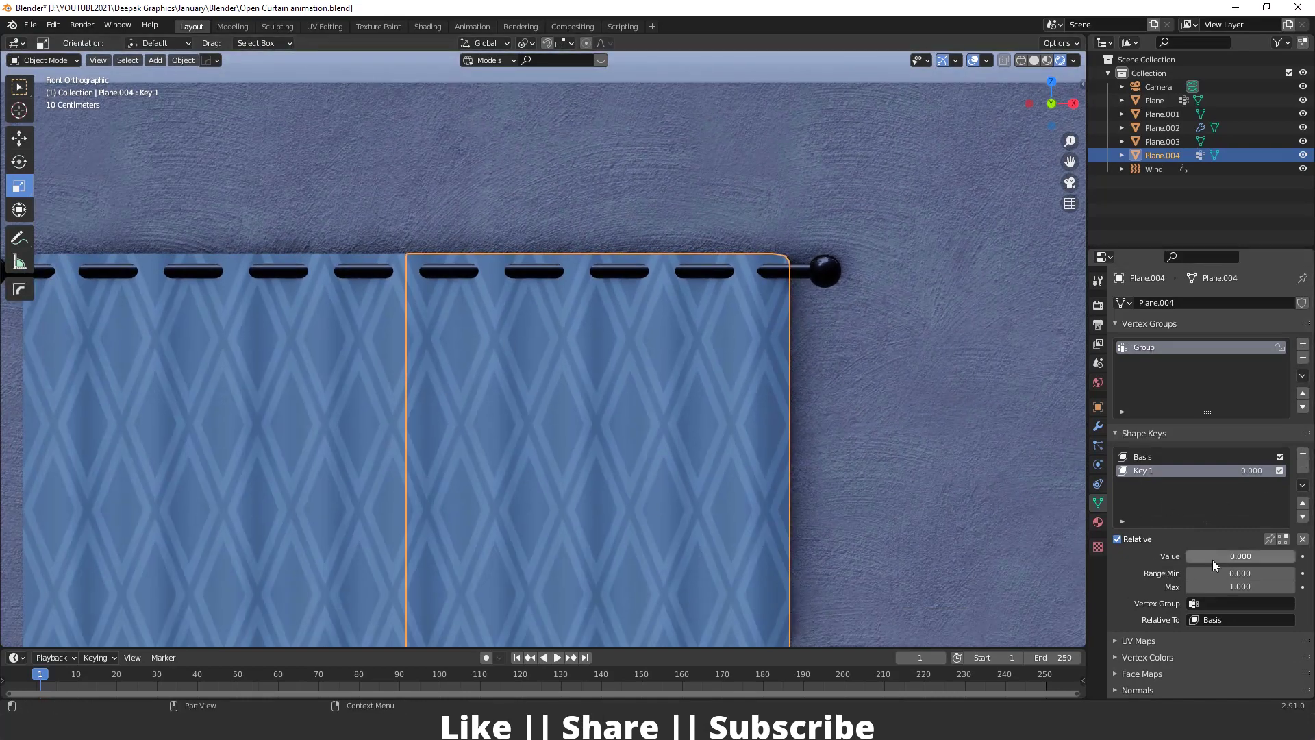
{"action": "mouse_move", "coordinate": [1190, 557]}
{"action": "left_mouse_down"}
{"action": "mouse_move", "coordinate": [1295, 557]}
{"action": "mouse_move", "coordinate": [1188, 557]}
{"action": "left_mouse_up"}
{"action": "middle_click_drag", "start_coordinate": [215, 361], "coordinate": [491, 371], "text": "shift"}
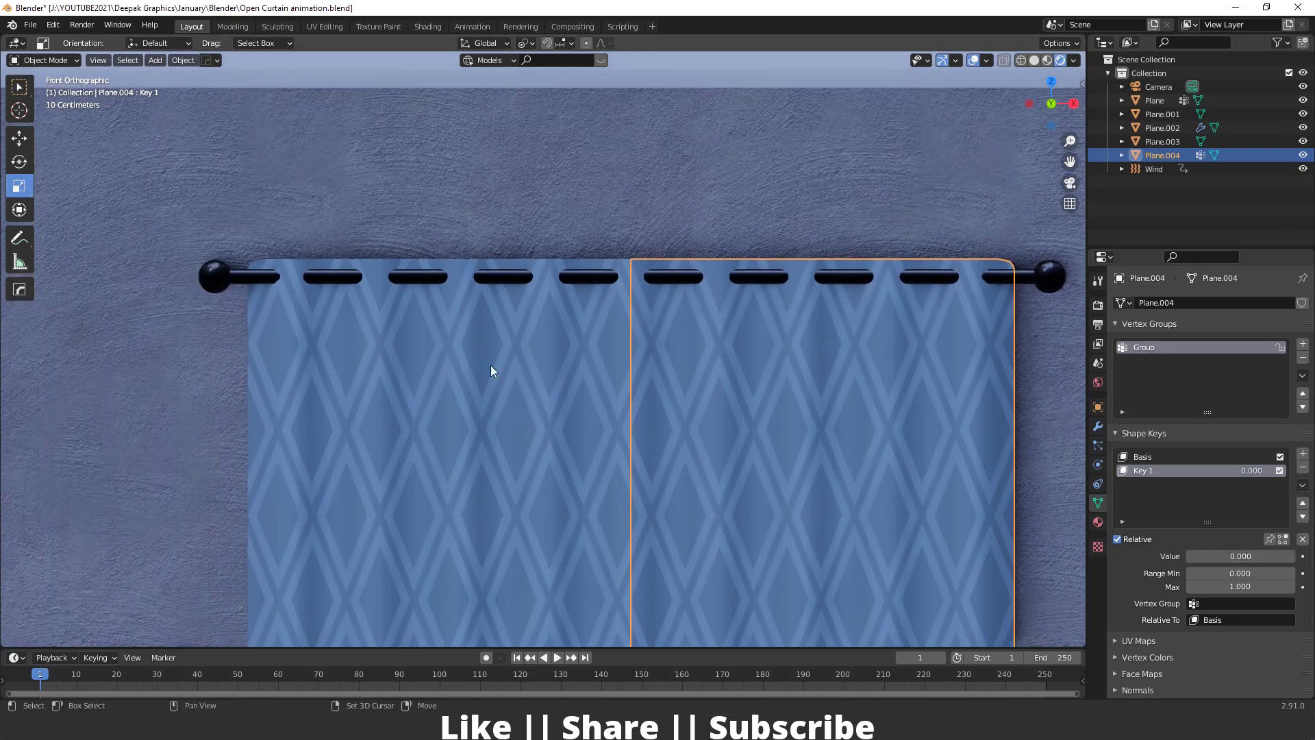
- Add Basis and Key 1 shape keys to the left curtain, Plane
{"action": "left_click", "coordinate": [424, 349]}
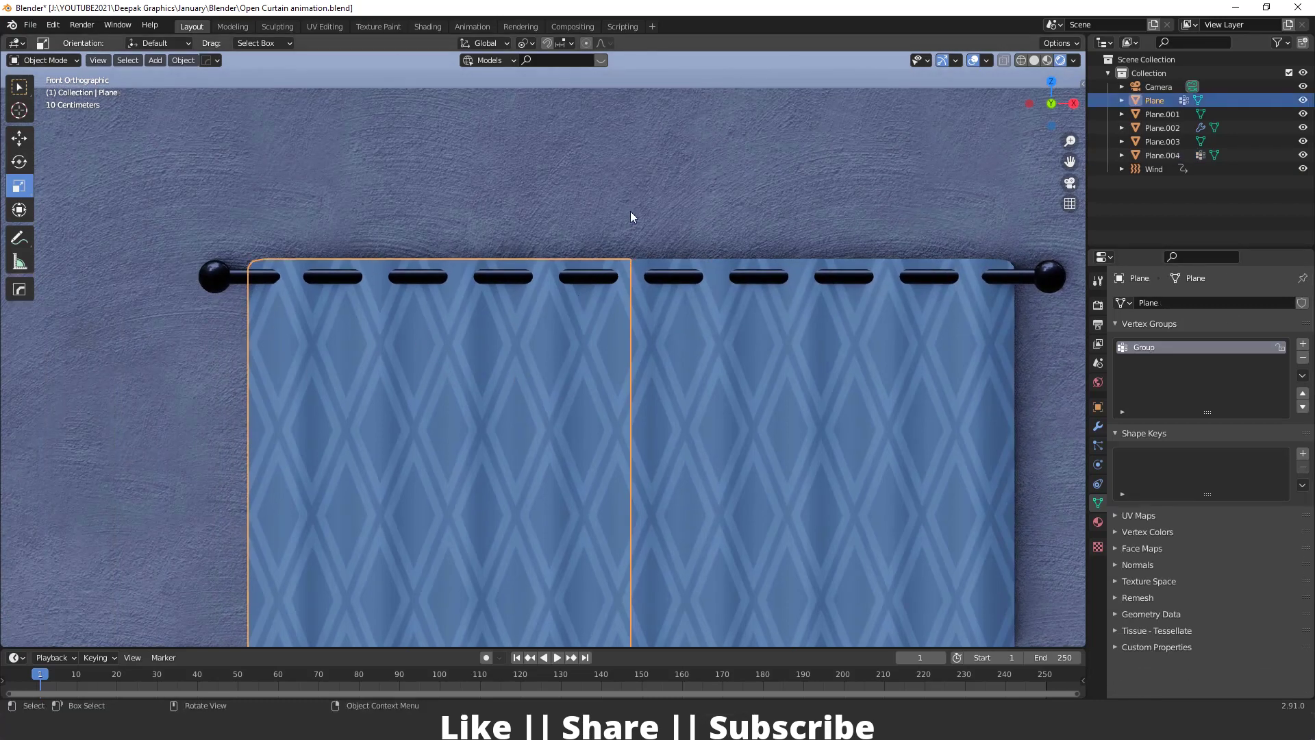
{"action": "key", "text": "Tab"}
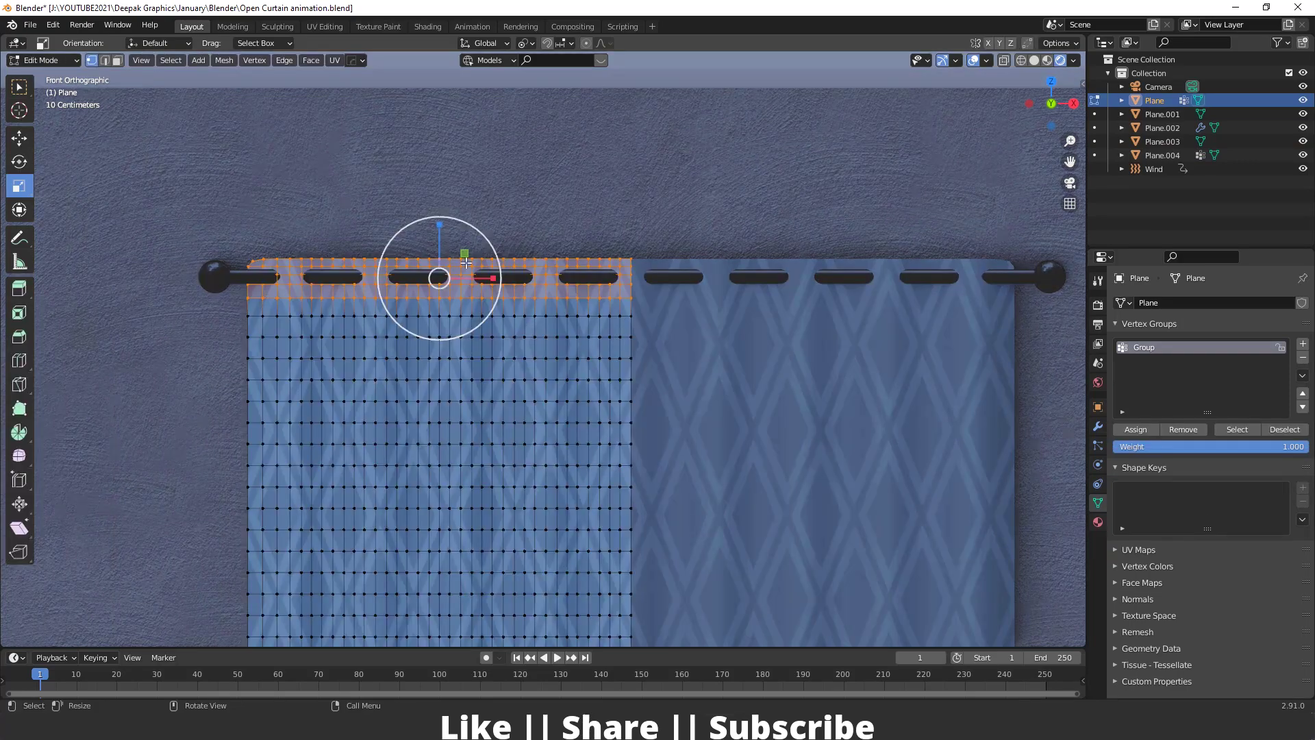
{"action": "key", "text": "Tab"}
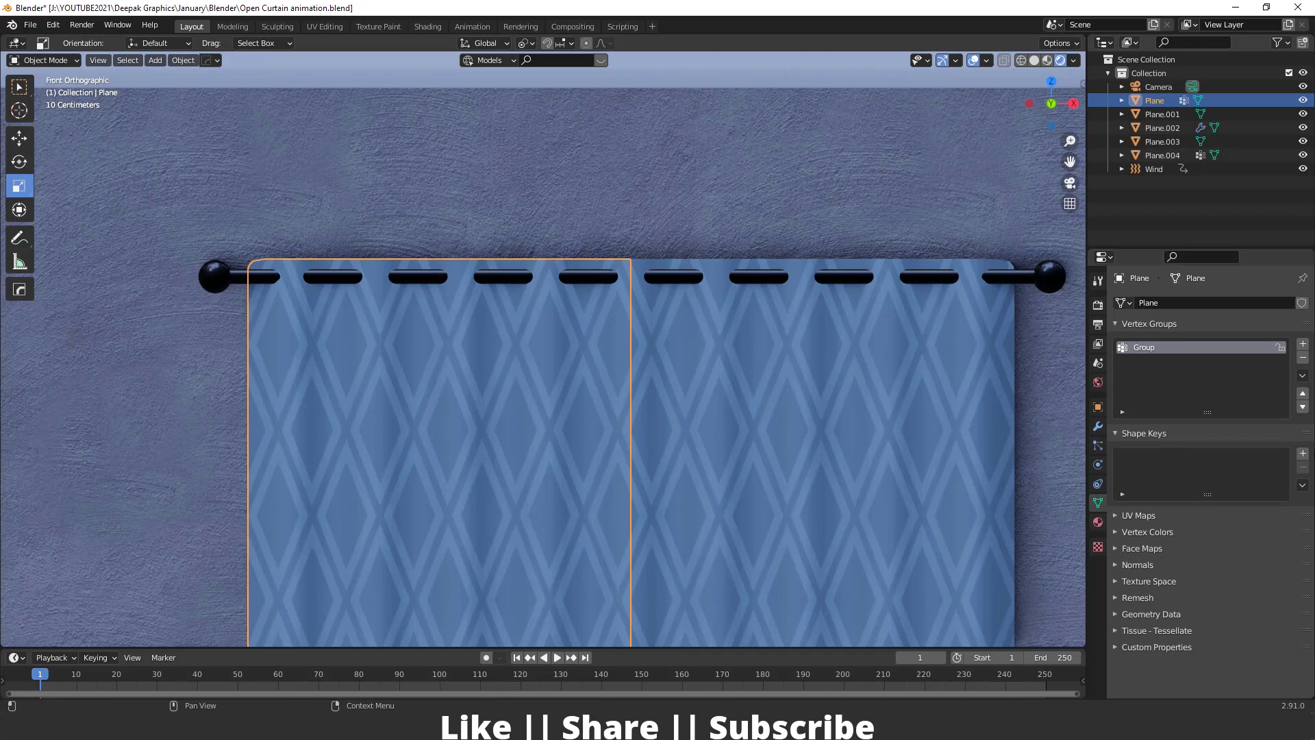
{"action": "left_click", "coordinate": [1303, 454]}
{"action": "left_click", "coordinate": [1302, 454]}
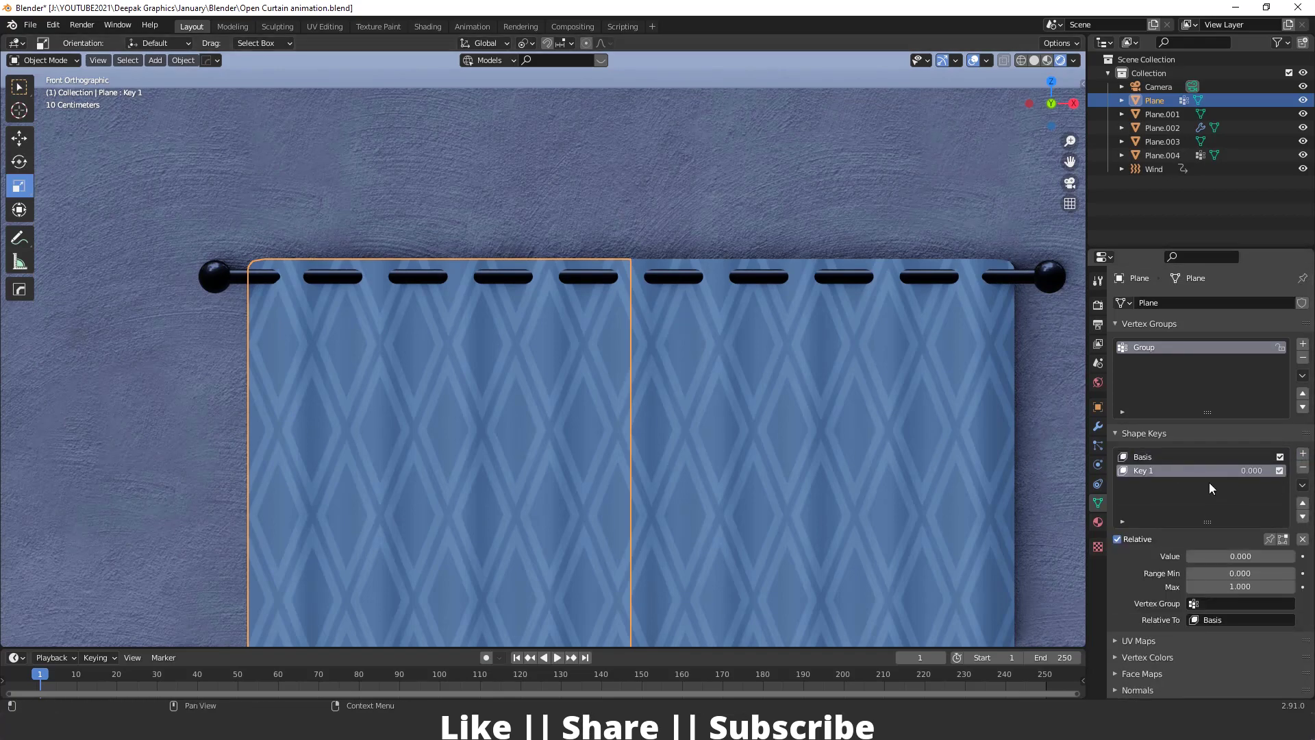
- In Key 1, squeeze the left curtain's top rows toward the rod's left end
{"action": "key", "text": "Tab"}
{"action": "scroll", "coordinate": [370, 314], "scroll_direction": "up", "scroll_amount": 4}
{"action": "middle_click_drag", "start_coordinate": [117, 291], "coordinate": [329, 310], "text": "shift"}
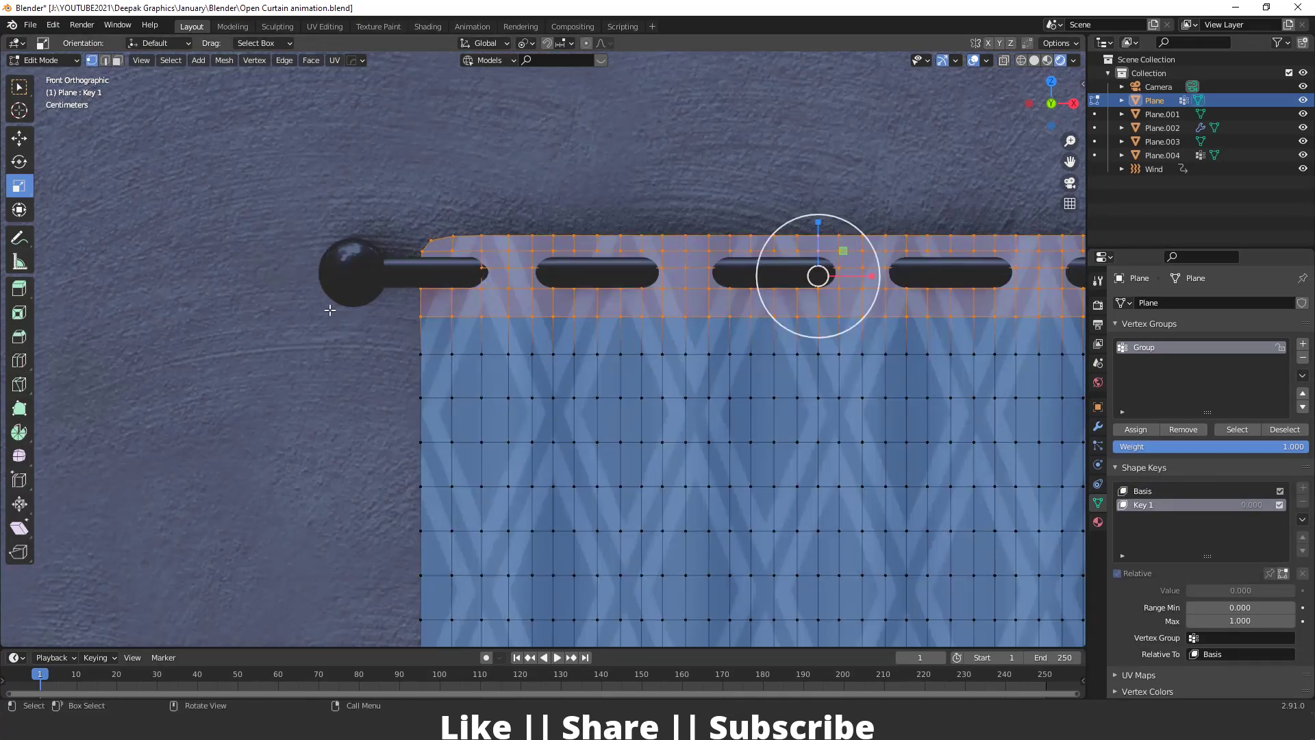
{"action": "right_click", "coordinate": [421, 293], "text": "shift"}
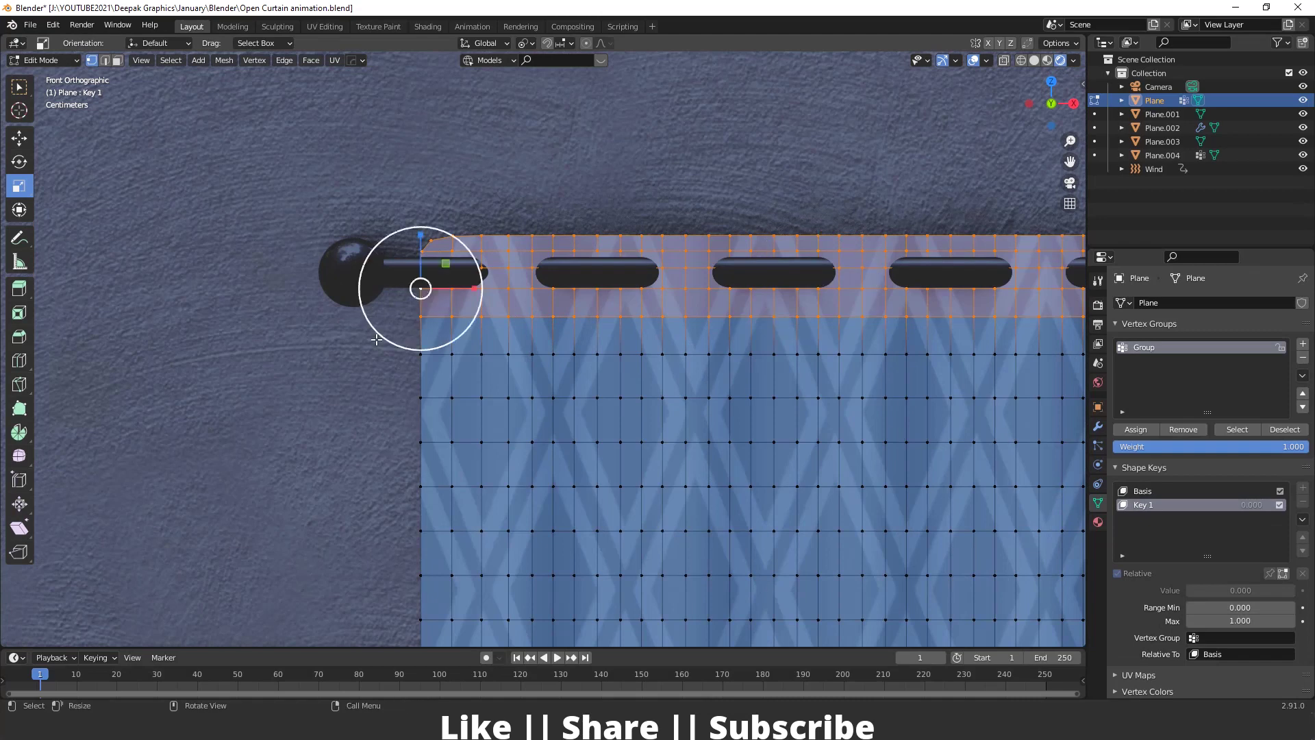
{"action": "middle_click_drag", "start_coordinate": [487, 319], "coordinate": [382, 311], "text": "shift"}
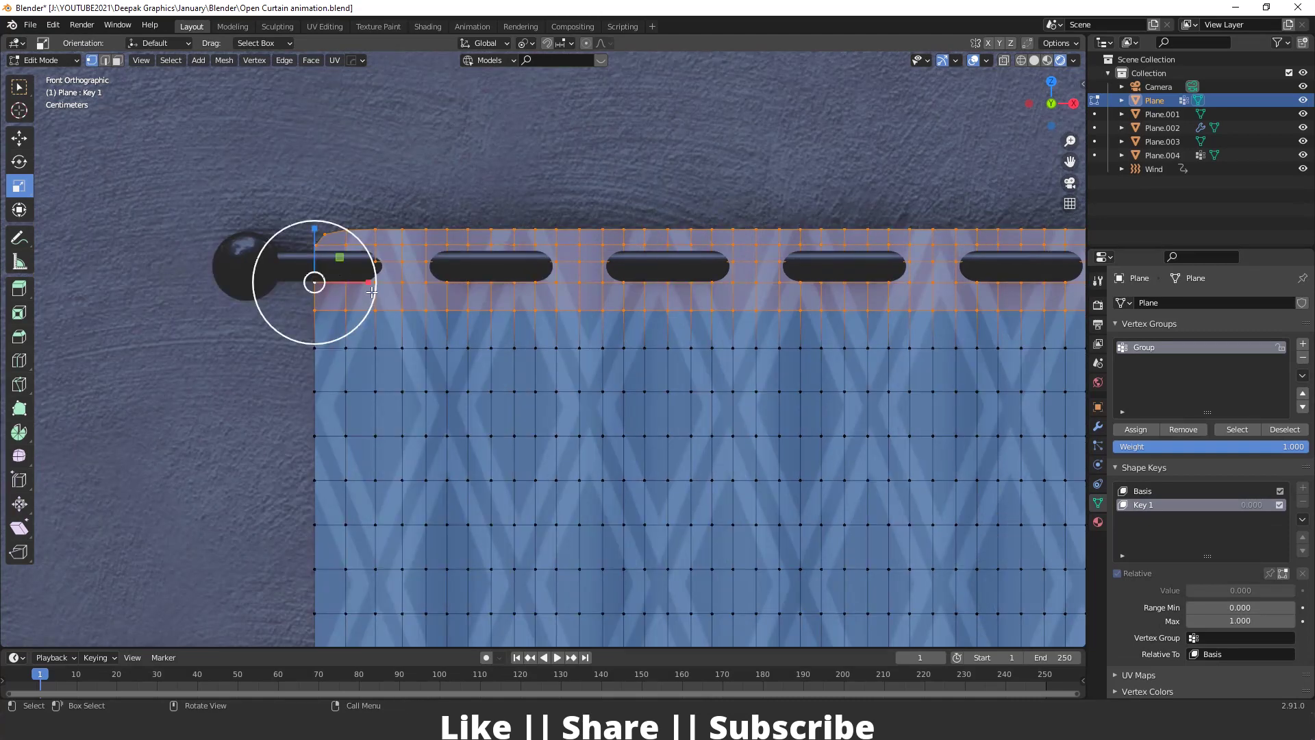
{"action": "left_click_drag", "start_coordinate": [370, 285], "coordinate": [320, 283]}
{"action": "key", "text": "Tab"}
- Test the left curtain's Key 1 slider and step back to view both curtains
{"action": "scroll", "coordinate": [491, 279], "scroll_direction": "down", "scroll_amount": 2}
{"action": "middle_click_drag", "start_coordinate": [651, 338], "coordinate": [555, 333], "text": "shift"}
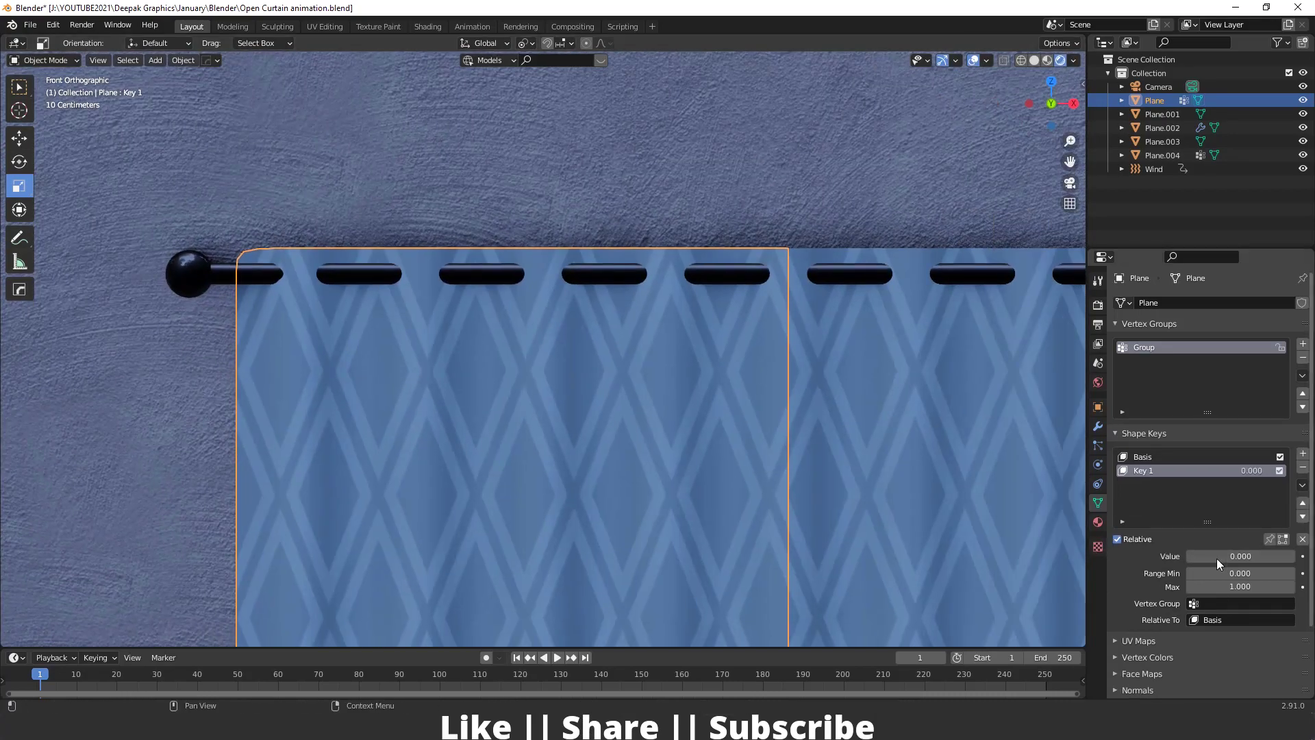
{"action": "mouse_move", "coordinate": [1198, 556]}
{"action": "left_mouse_down"}
{"action": "mouse_move", "coordinate": [1291, 556]}
{"action": "mouse_move", "coordinate": [1197, 555]}
{"action": "left_mouse_up"}
{"action": "scroll", "coordinate": [588, 382], "scroll_direction": "down", "scroll_amount": 2}
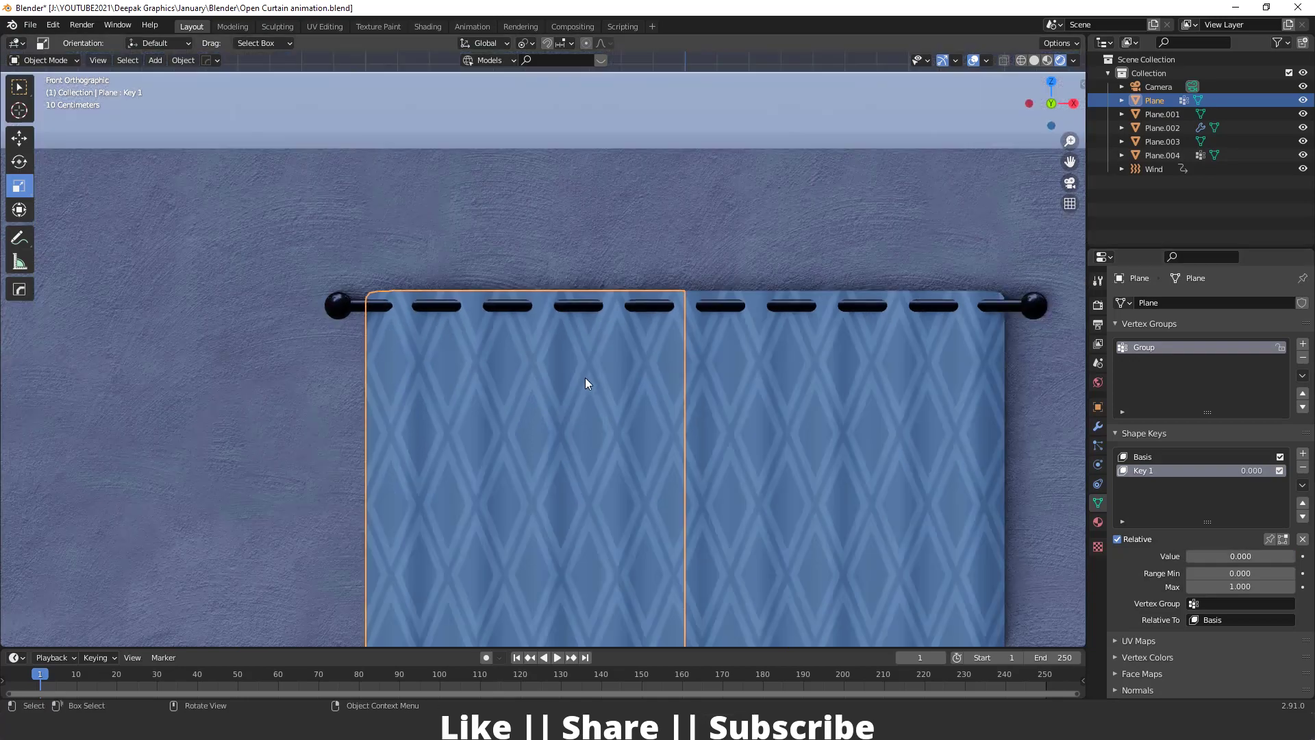
{"action": "middle_click_drag", "start_coordinate": [587, 382], "coordinate": [598, 301], "text": "shift"}
- Keyframe Plane.004's Key 1 at 0 on frame 1 and 1.000 on frame 30, then play it
{"action": "left_click", "coordinate": [598, 294]}
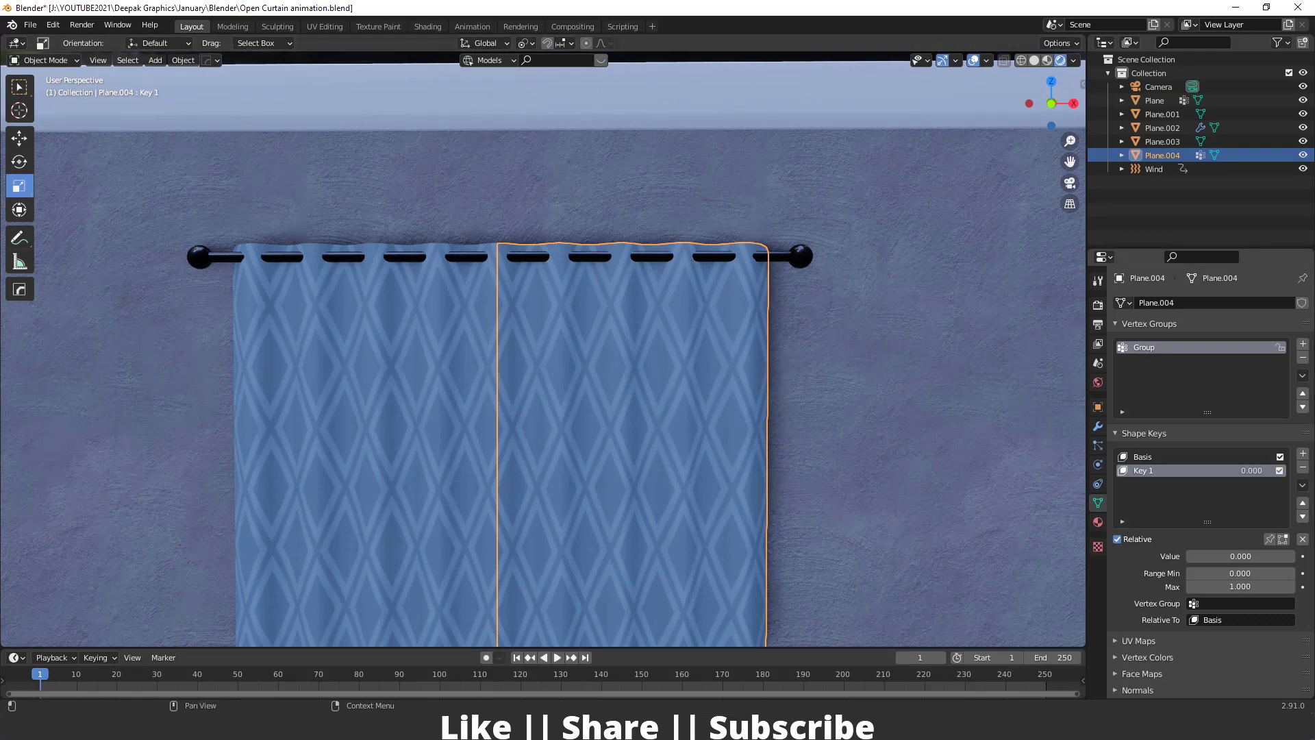
{"action": "left_click", "coordinate": [1303, 557]}
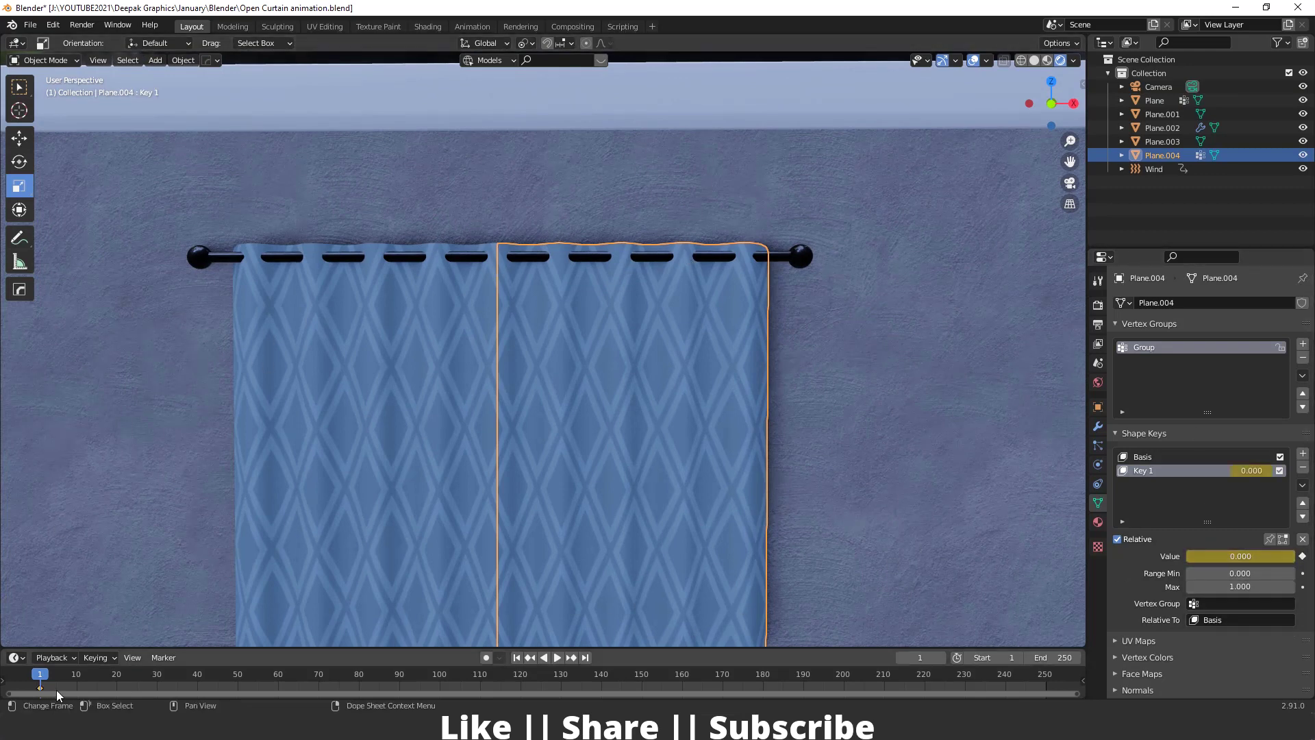
{"action": "key", "text": "space"}
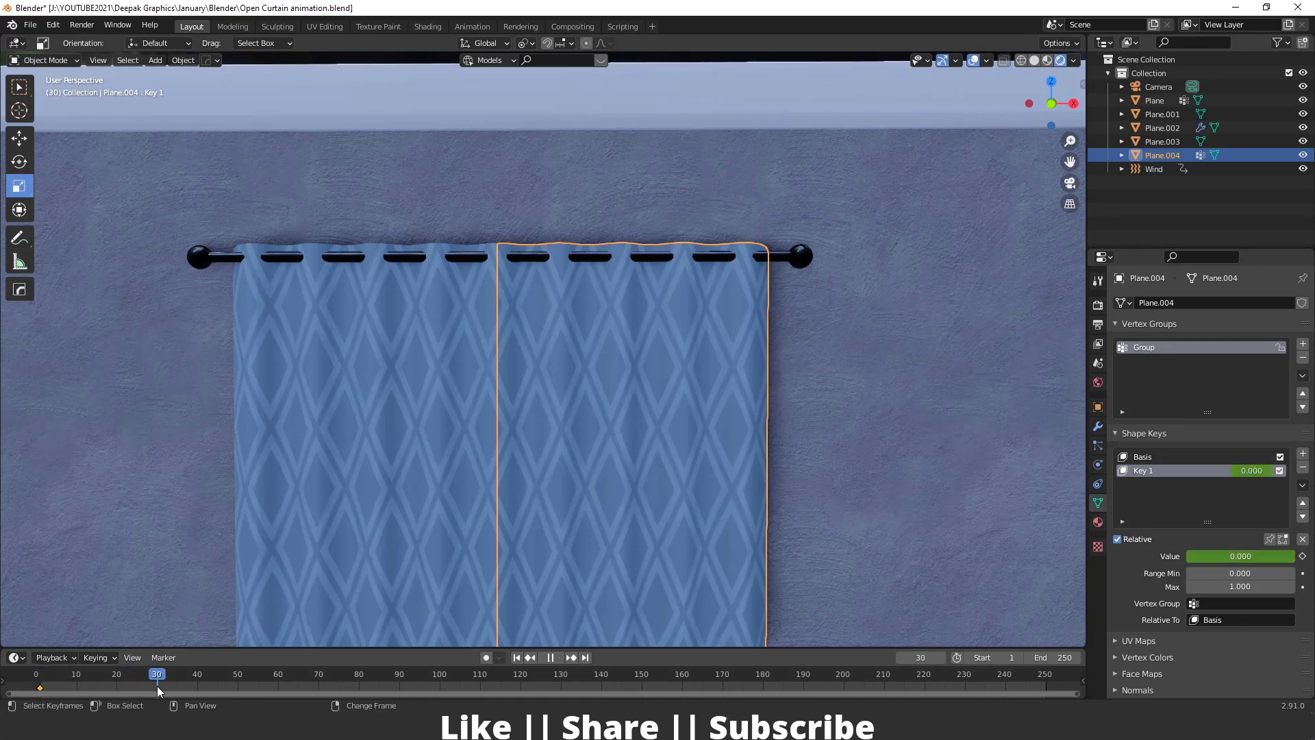
{"action": "key", "text": "space"}
{"action": "left_click_drag", "start_coordinate": [1192, 557], "coordinate": [1310, 552]}
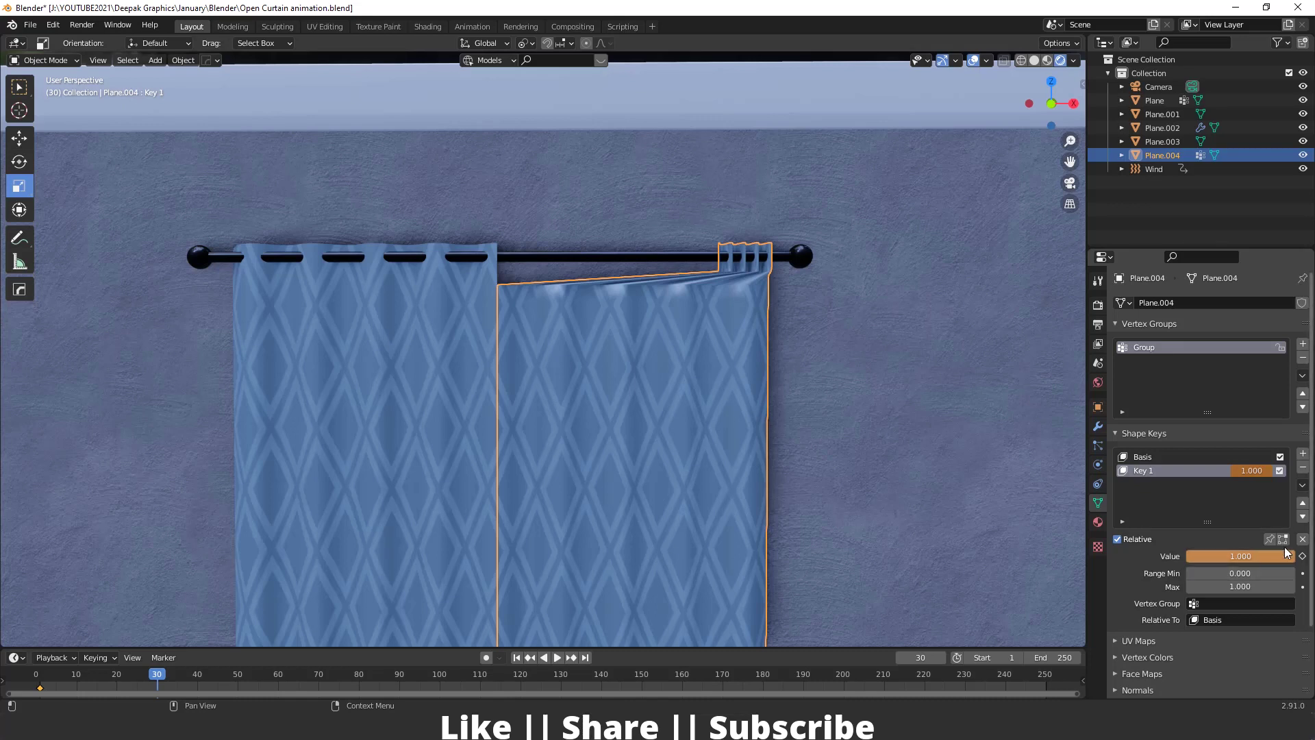
{"action": "left_click", "coordinate": [1303, 557]}
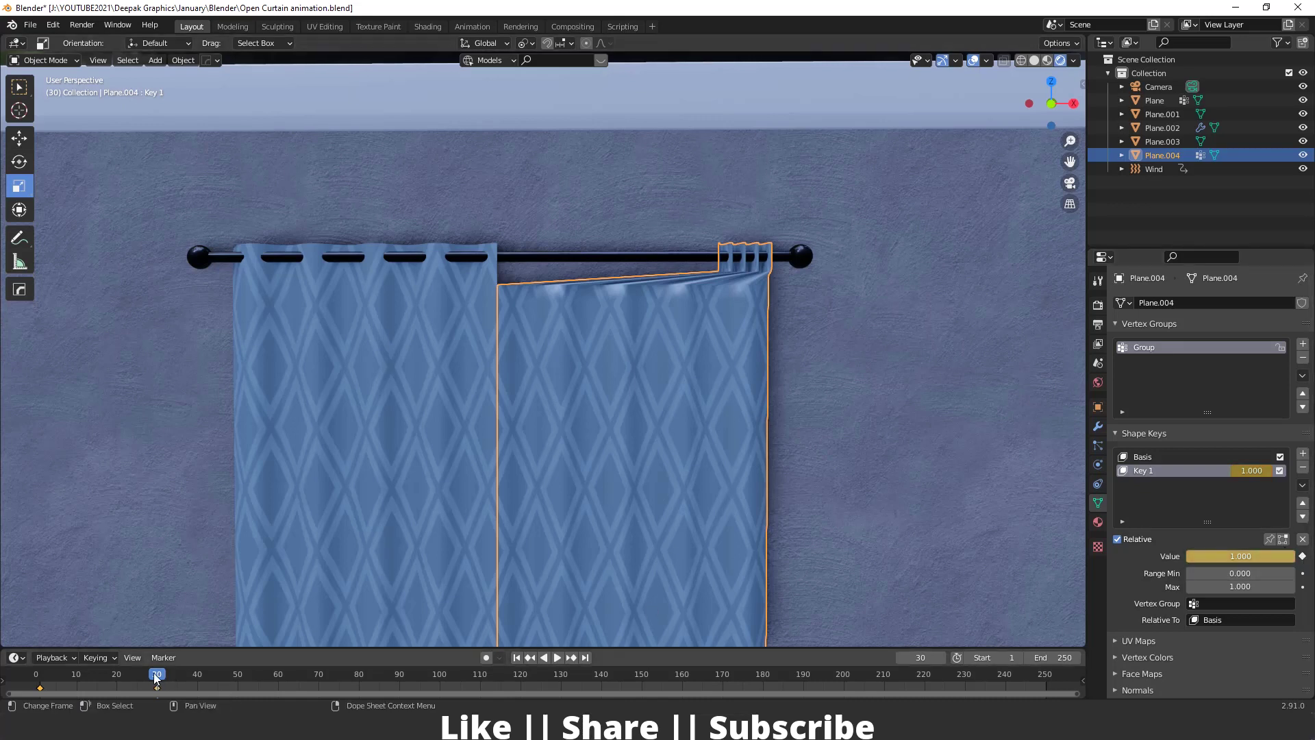
{"action": "key", "text": "shift+Left"}
{"action": "key", "text": "space"}
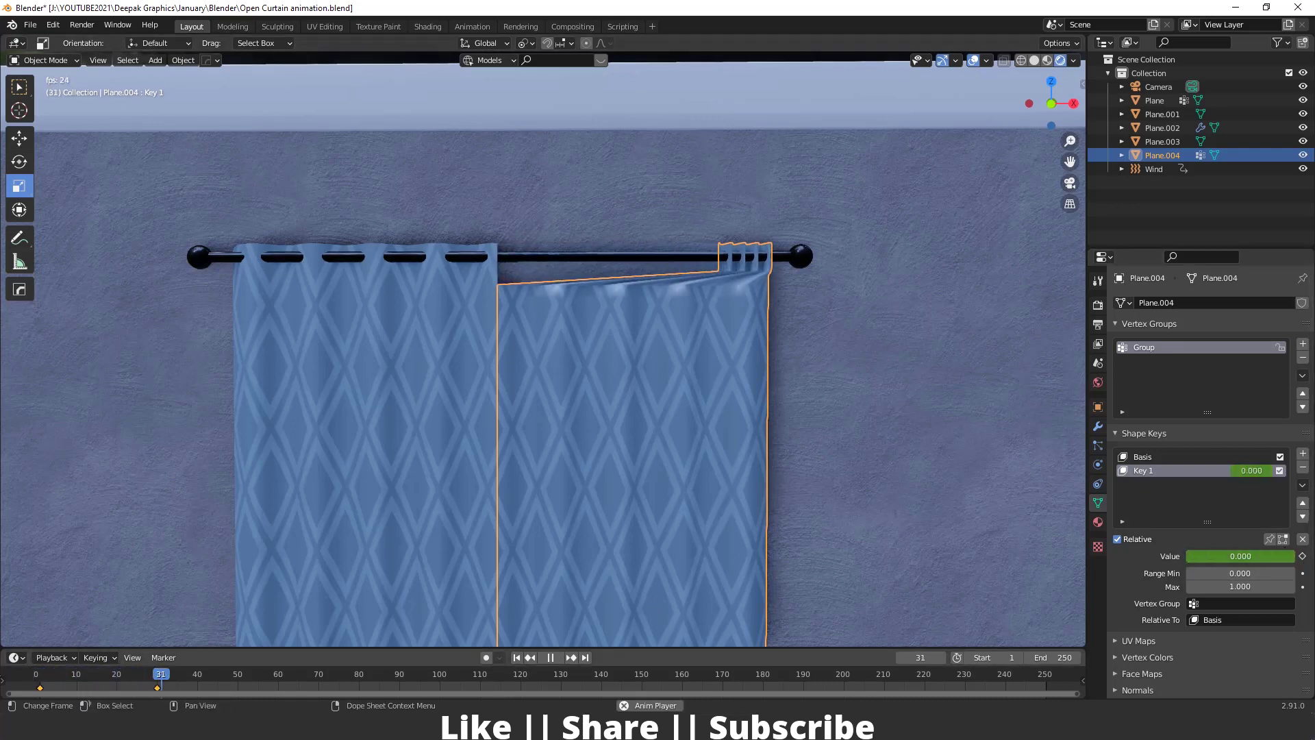
{"action": "left_click", "coordinate": [67, 689]}
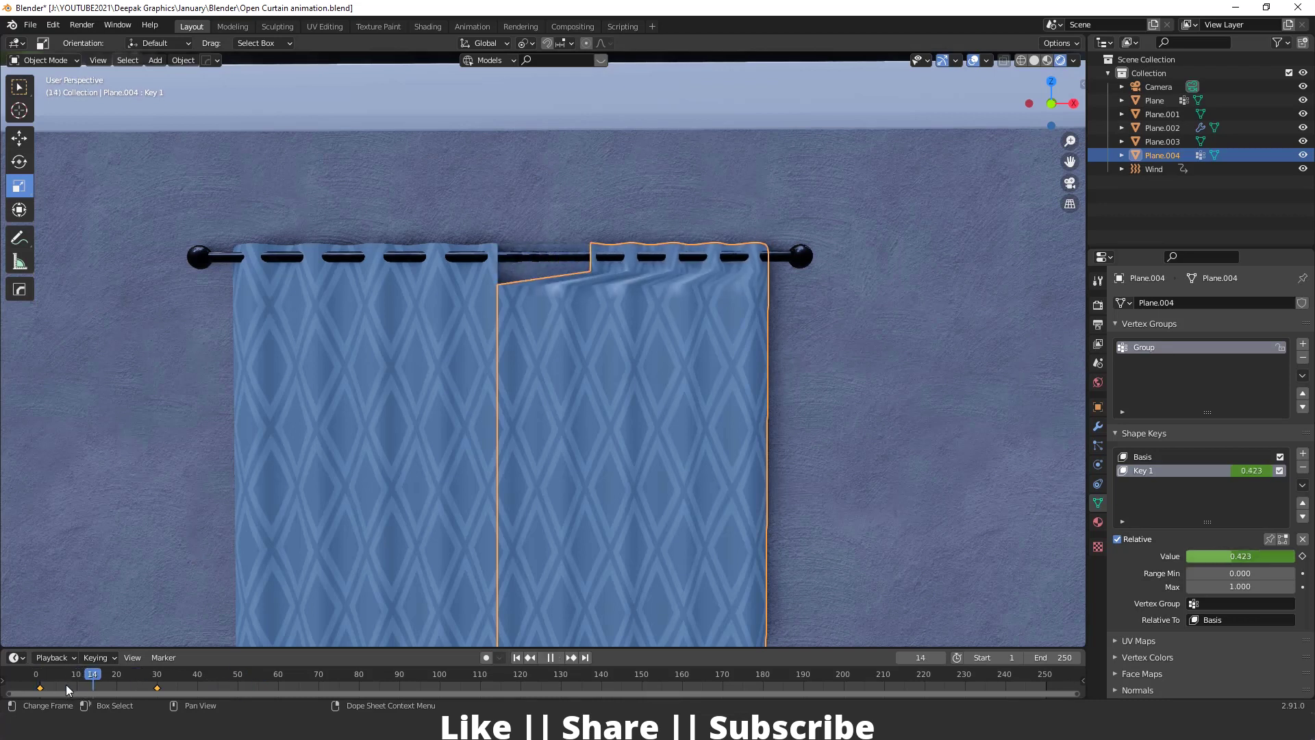
{"action": "key", "text": "Escape"}
- Keyframe Plane's Key 1 from 0 at frame 1 to 1.000 at frame 30 and play both curtains
{"action": "left_click", "coordinate": [367, 289]}
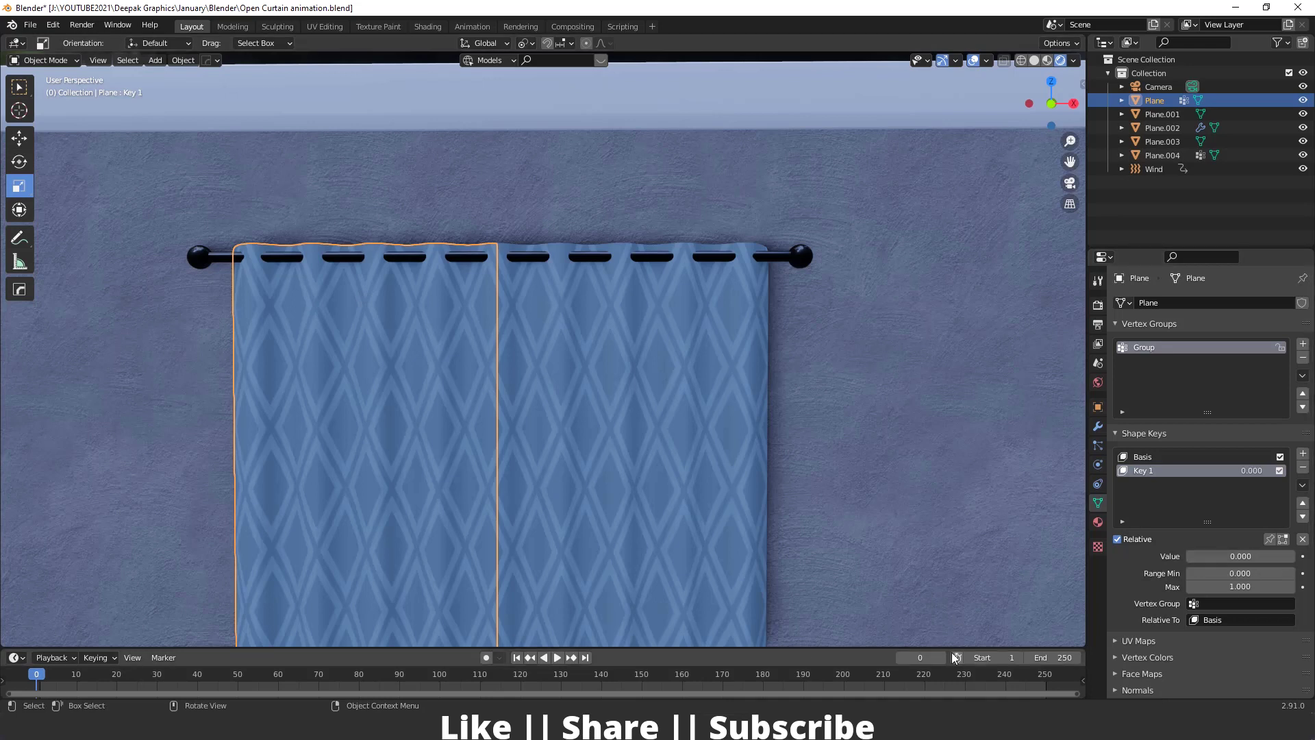
{"action": "key", "text": "Right"}
{"action": "left_click", "coordinate": [1303, 557]}
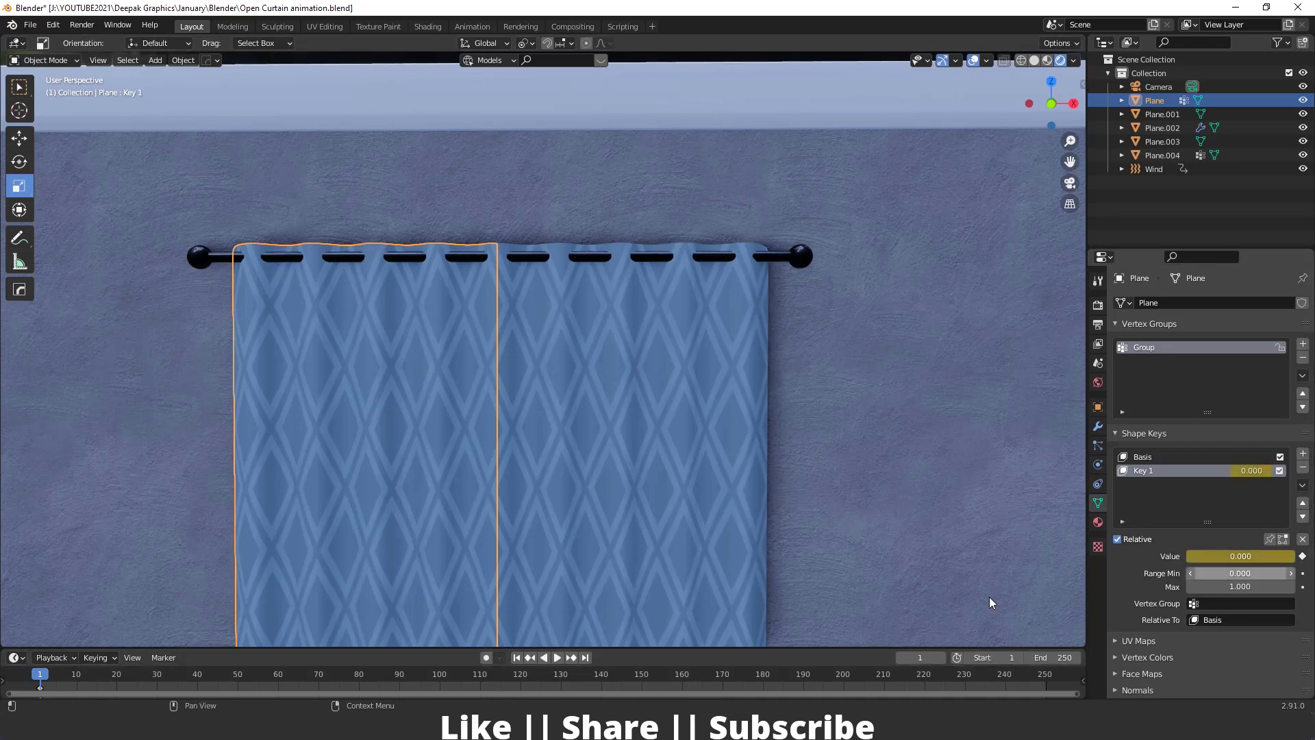
{"action": "key", "text": "space"}
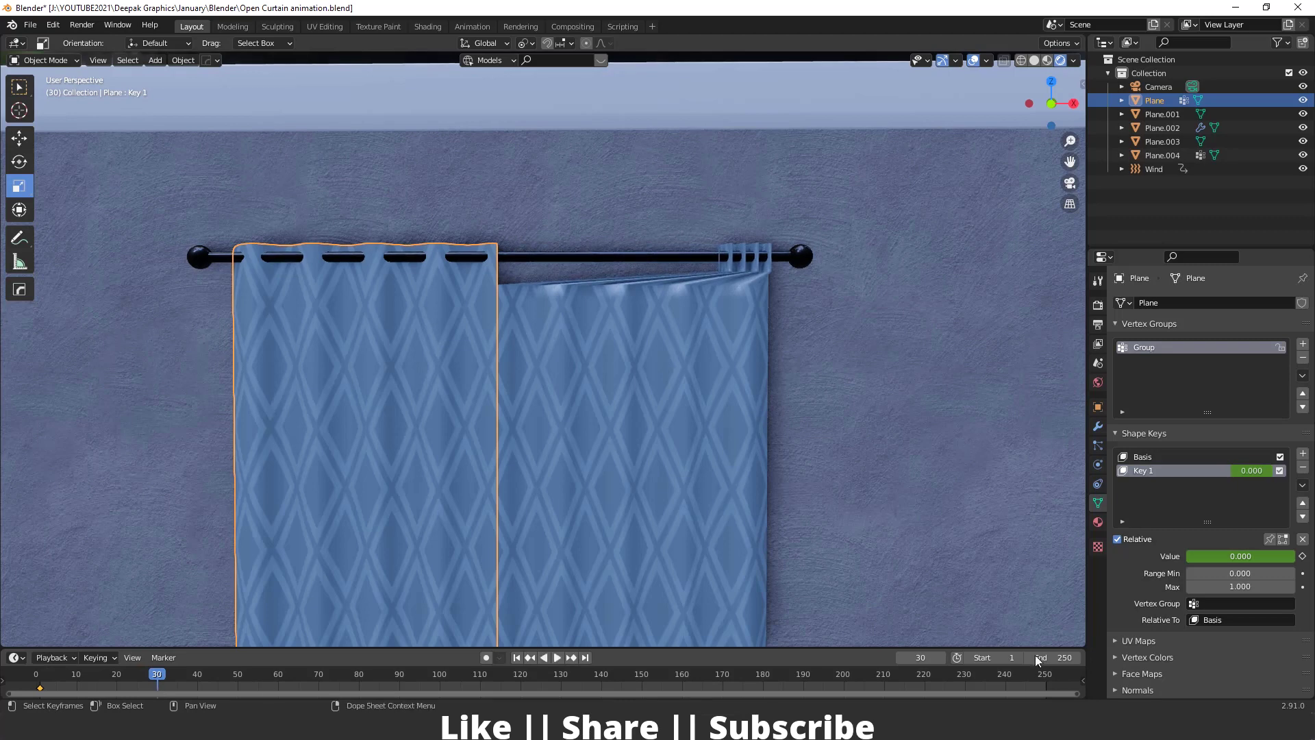
{"action": "key", "text": "space"}
{"action": "left_click_drag", "start_coordinate": [1227, 556], "coordinate": [1303, 557]}
{"action": "left_click", "coordinate": [1303, 556]}
{"action": "key", "text": "shift+Left"}
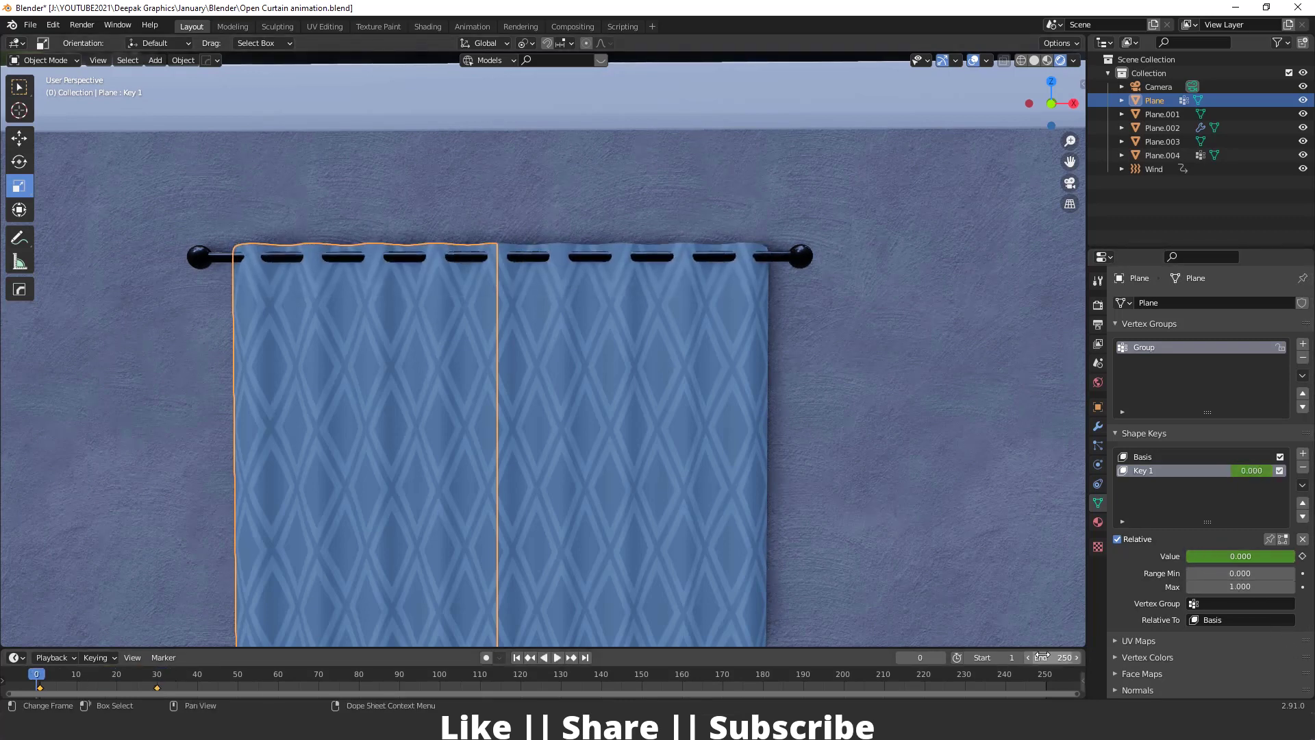
{"action": "key", "text": "space"}
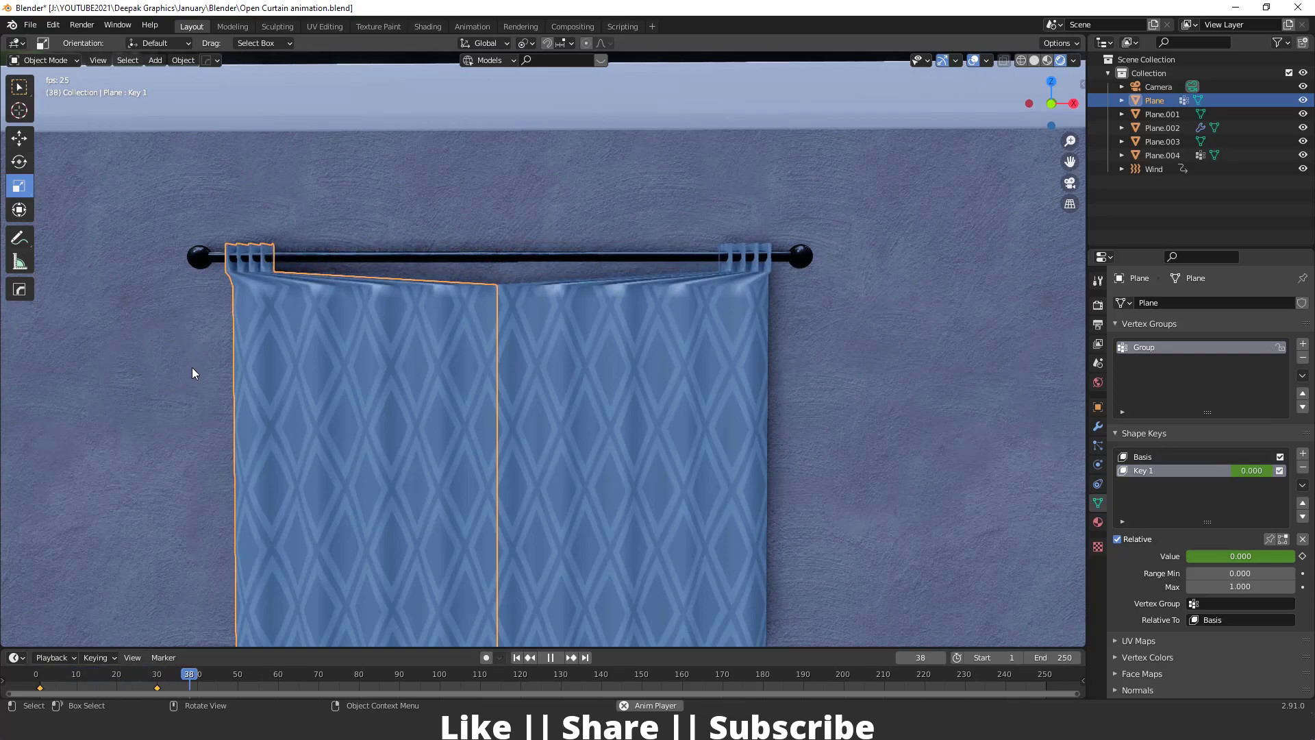
{"action": "left_click", "coordinate": [27, 687]}
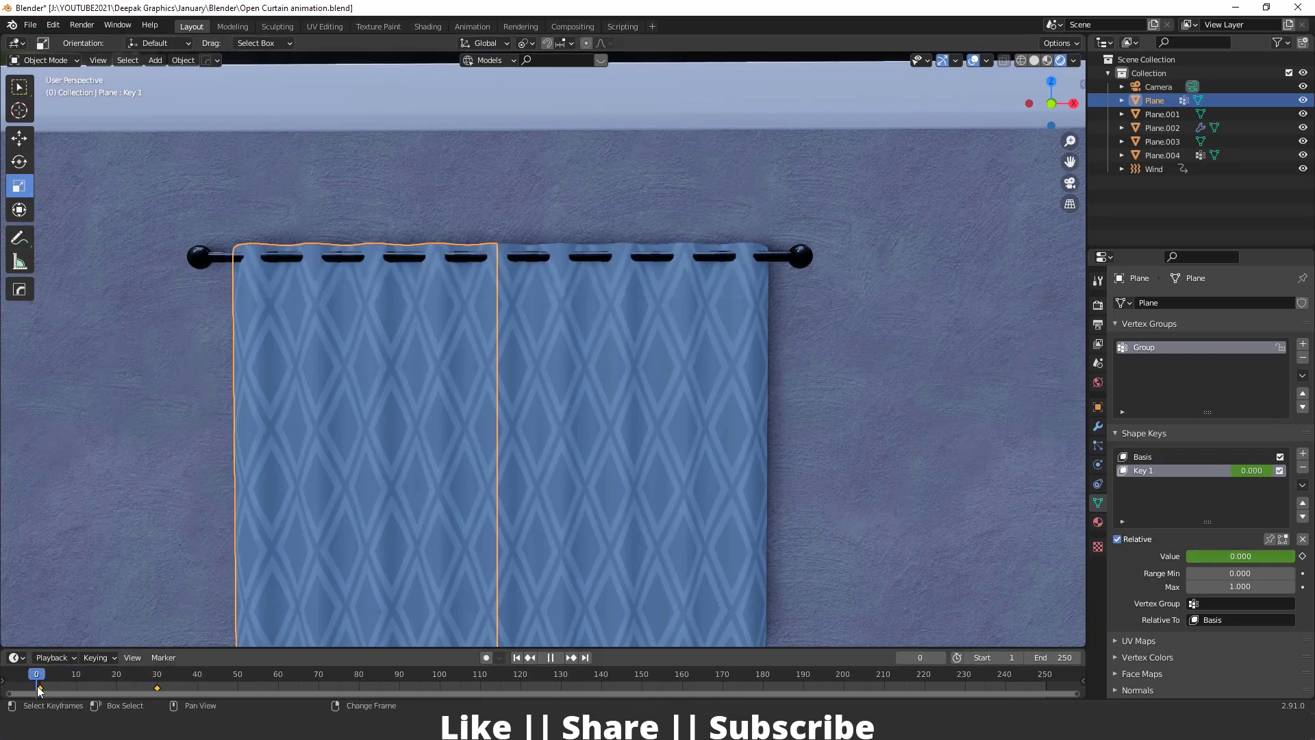
{"action": "key", "text": "Escape"}
- Add cloth physics to the left curtain, pinned by the Group vertex group
{"action": "scroll", "coordinate": [511, 366], "scroll_direction": "down", "scroll_amount": 3}
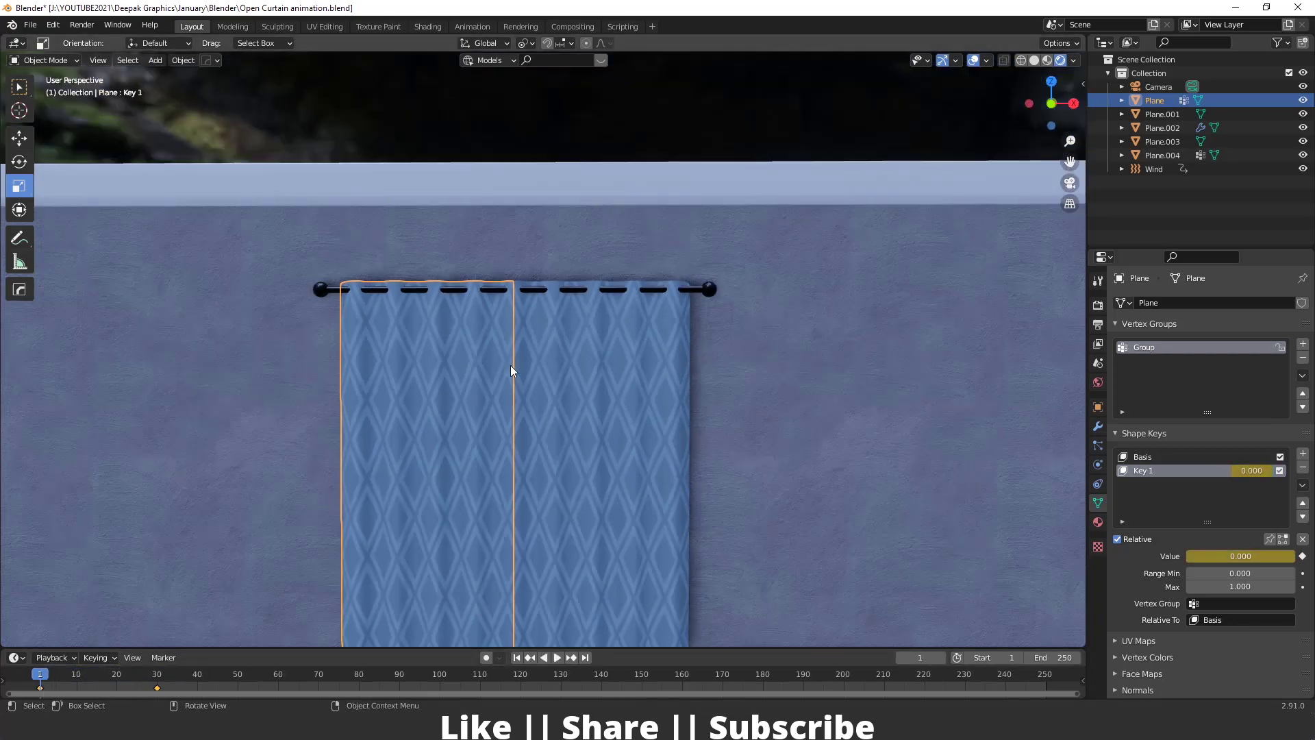
{"action": "middle_click_drag", "start_coordinate": [511, 370], "coordinate": [569, 295]}
{"action": "left_click", "coordinate": [1098, 465]}
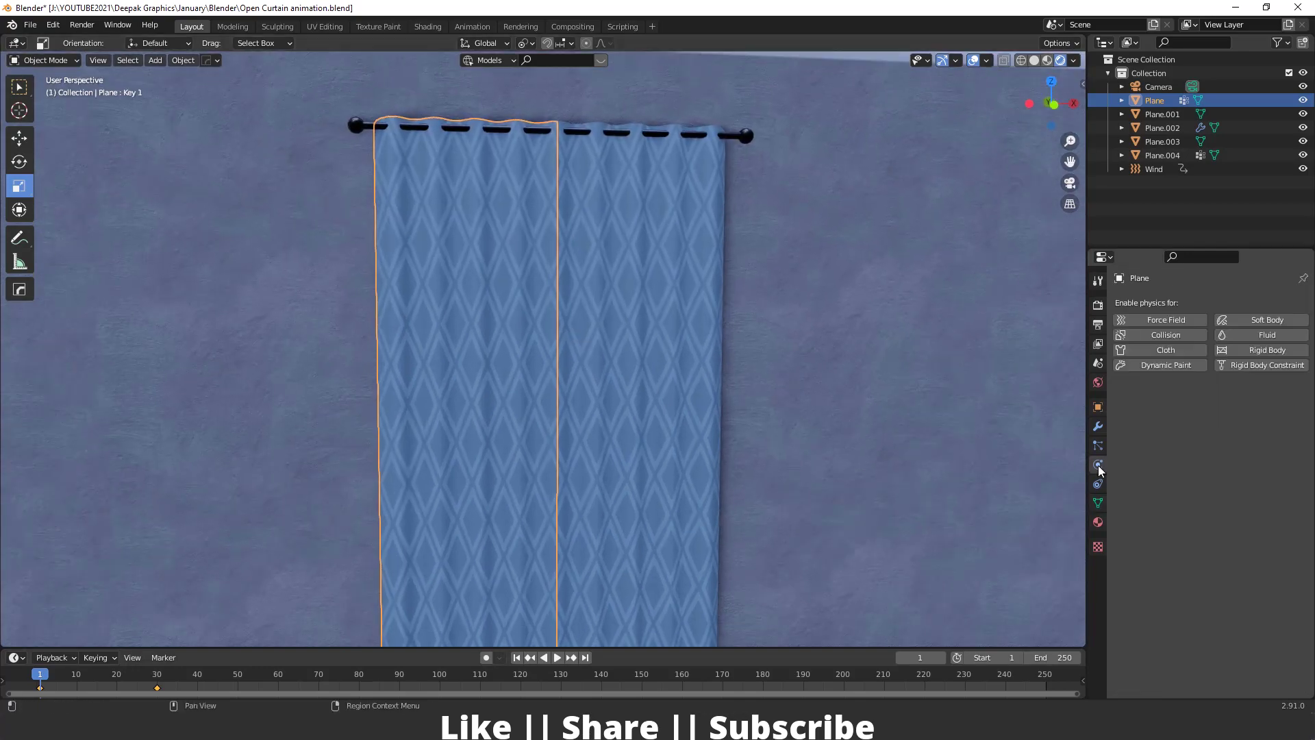
{"action": "left_click", "coordinate": [1164, 349]}
{"action": "scroll", "coordinate": [1207, 468], "scroll_direction": "down", "scroll_amount": 4}
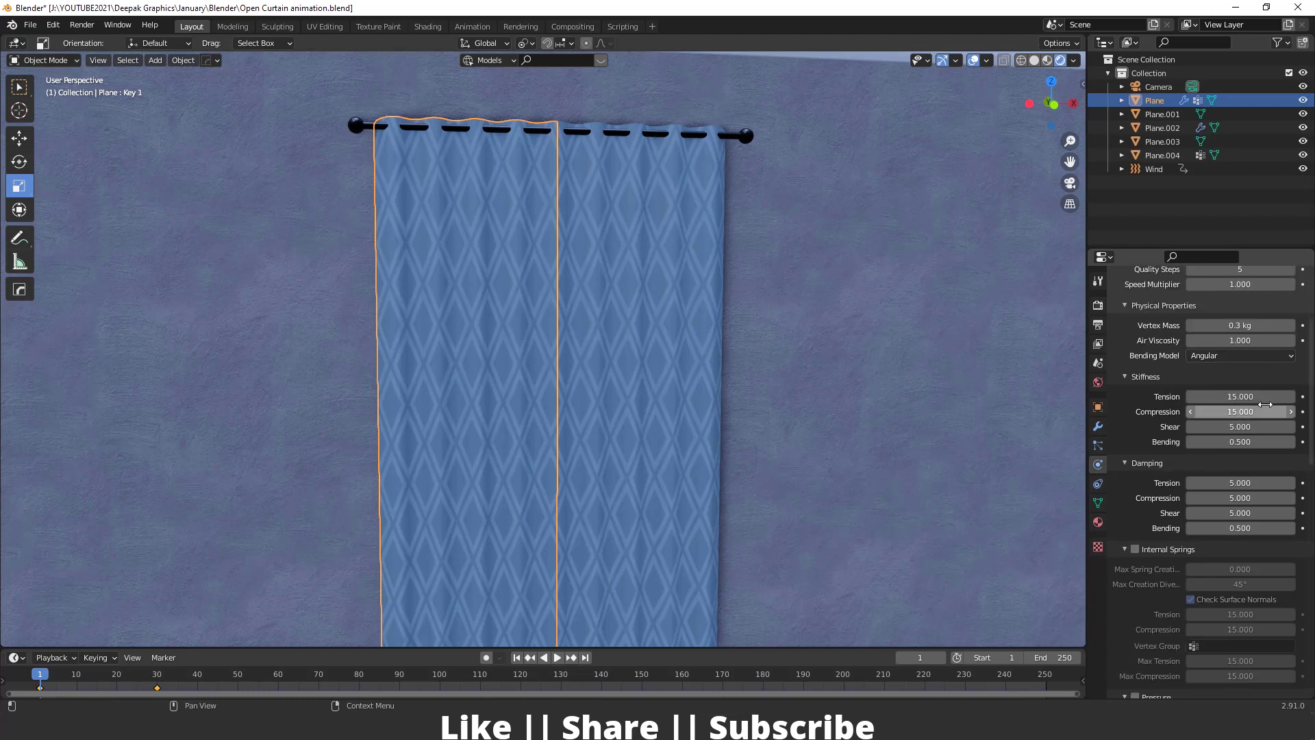
{"action": "scroll", "coordinate": [1215, 459], "scroll_direction": "down", "scroll_amount": 8}
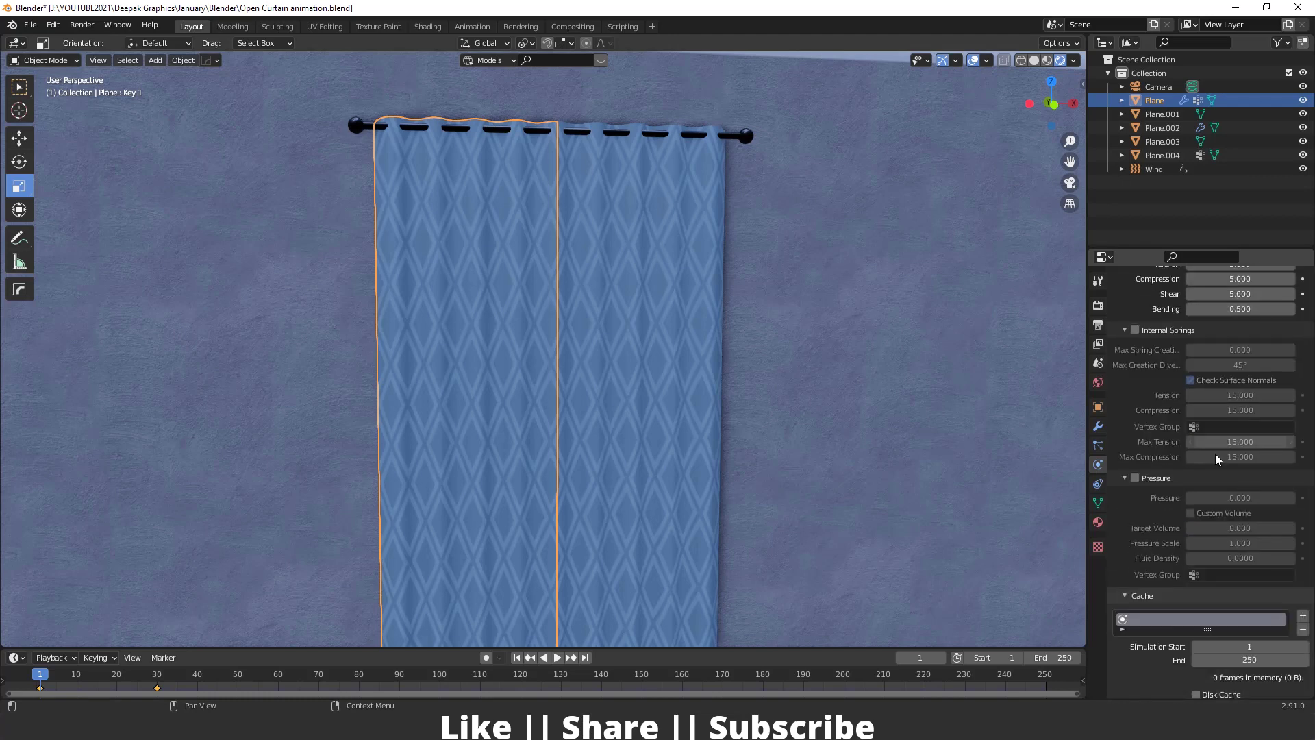
{"action": "scroll", "coordinate": [1215, 458], "scroll_direction": "down", "scroll_amount": 12}
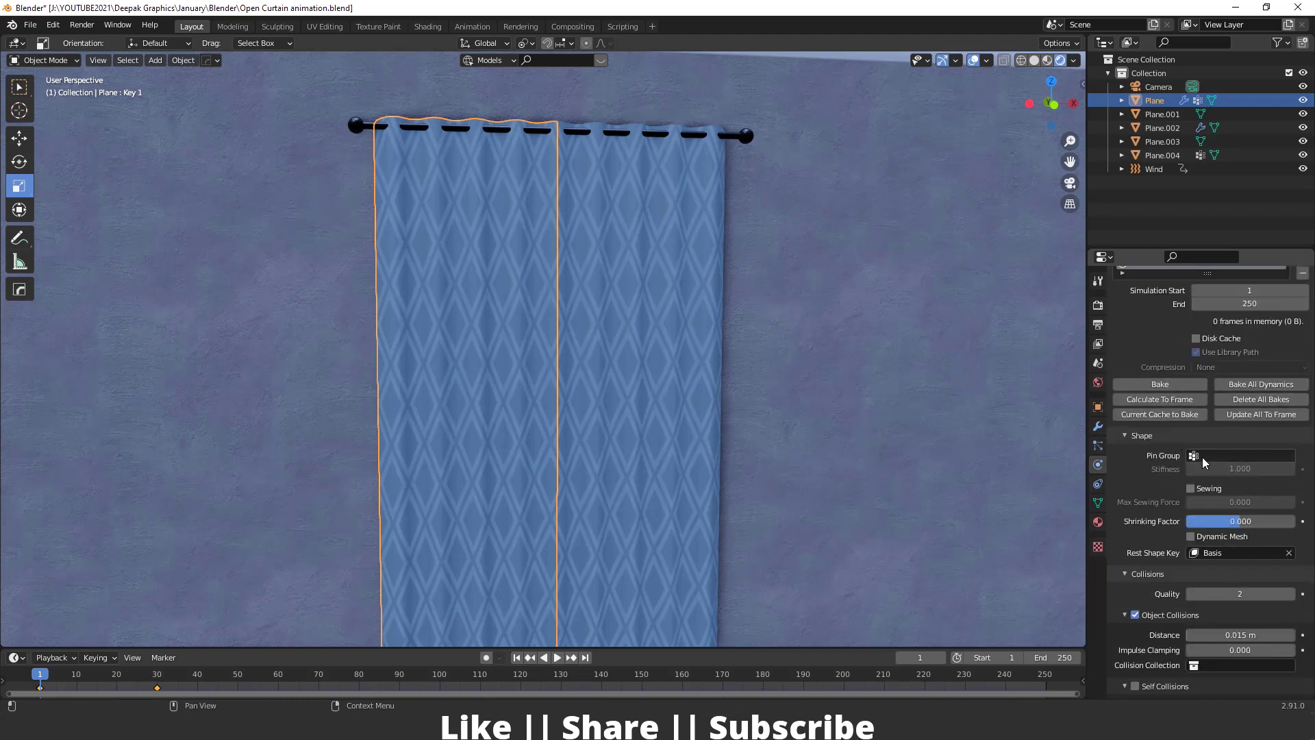
{"action": "scroll", "coordinate": [1202, 457], "scroll_direction": "down", "scroll_amount": 2}
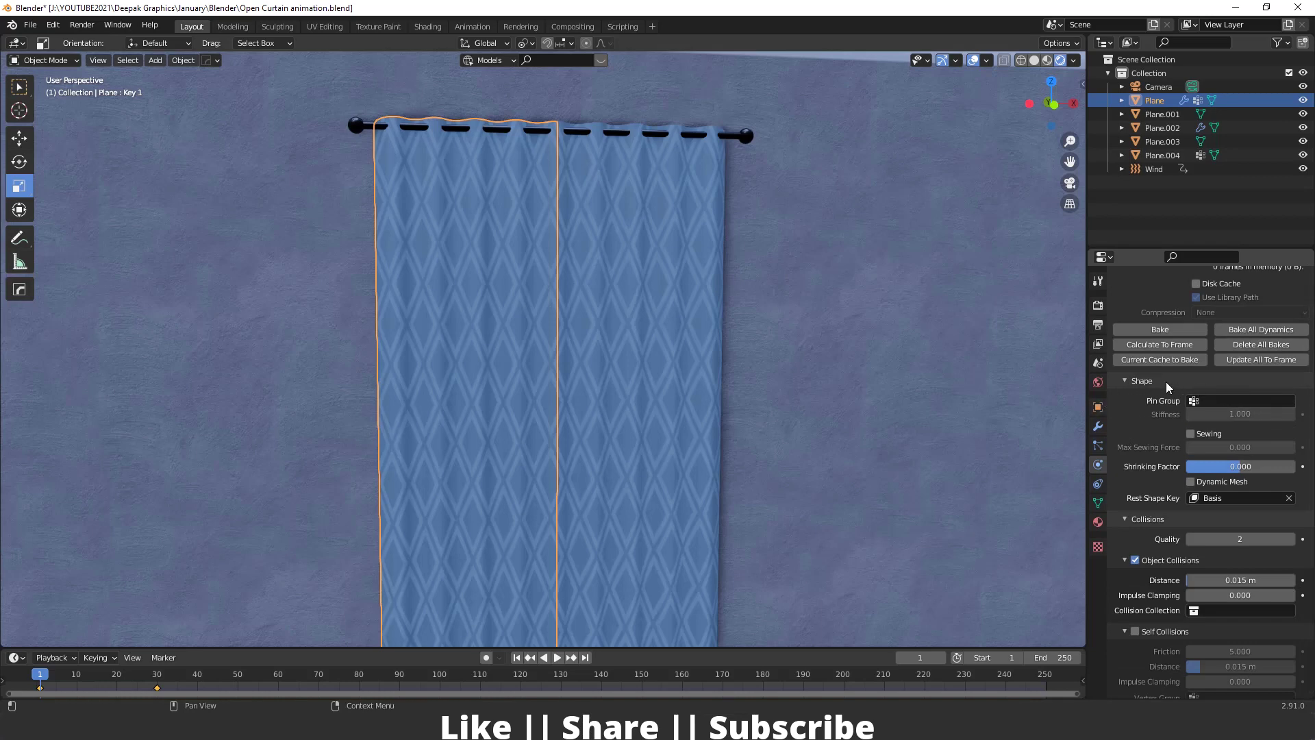
{"action": "left_click", "coordinate": [1244, 403]}
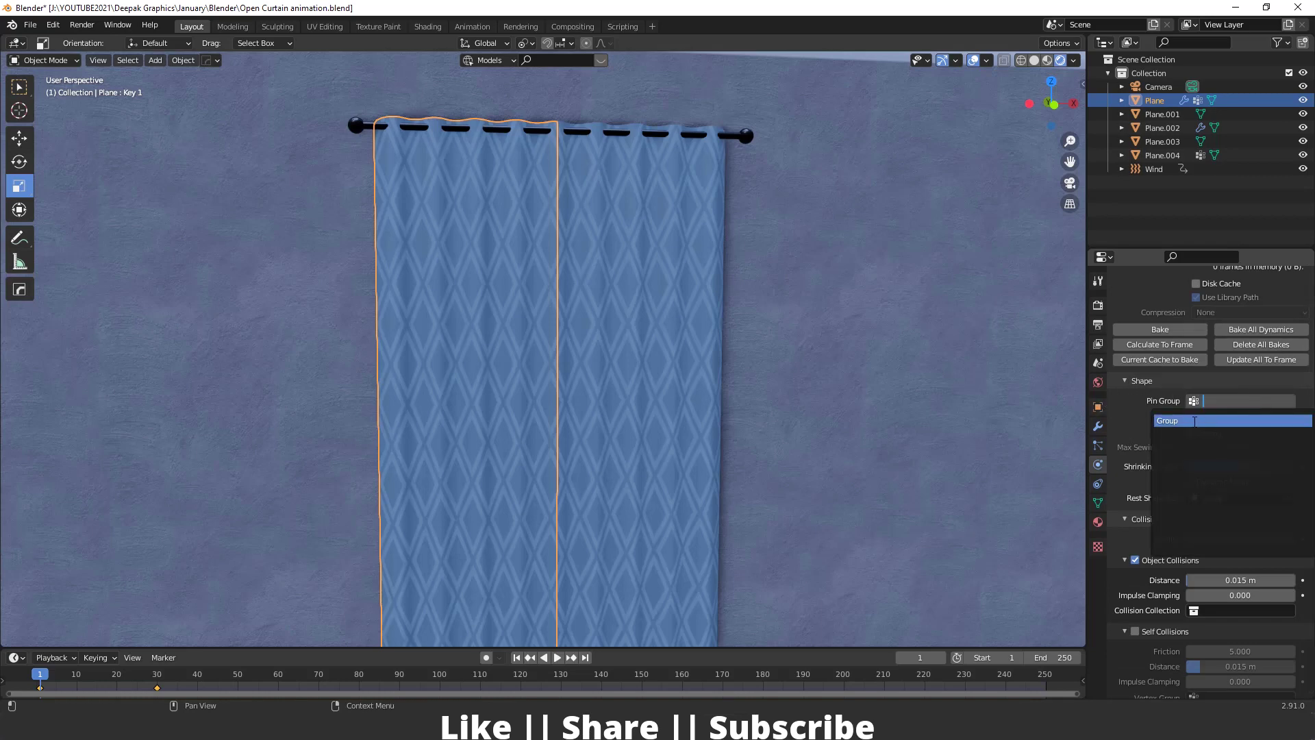
{"action": "left_click", "coordinate": [1195, 422]}
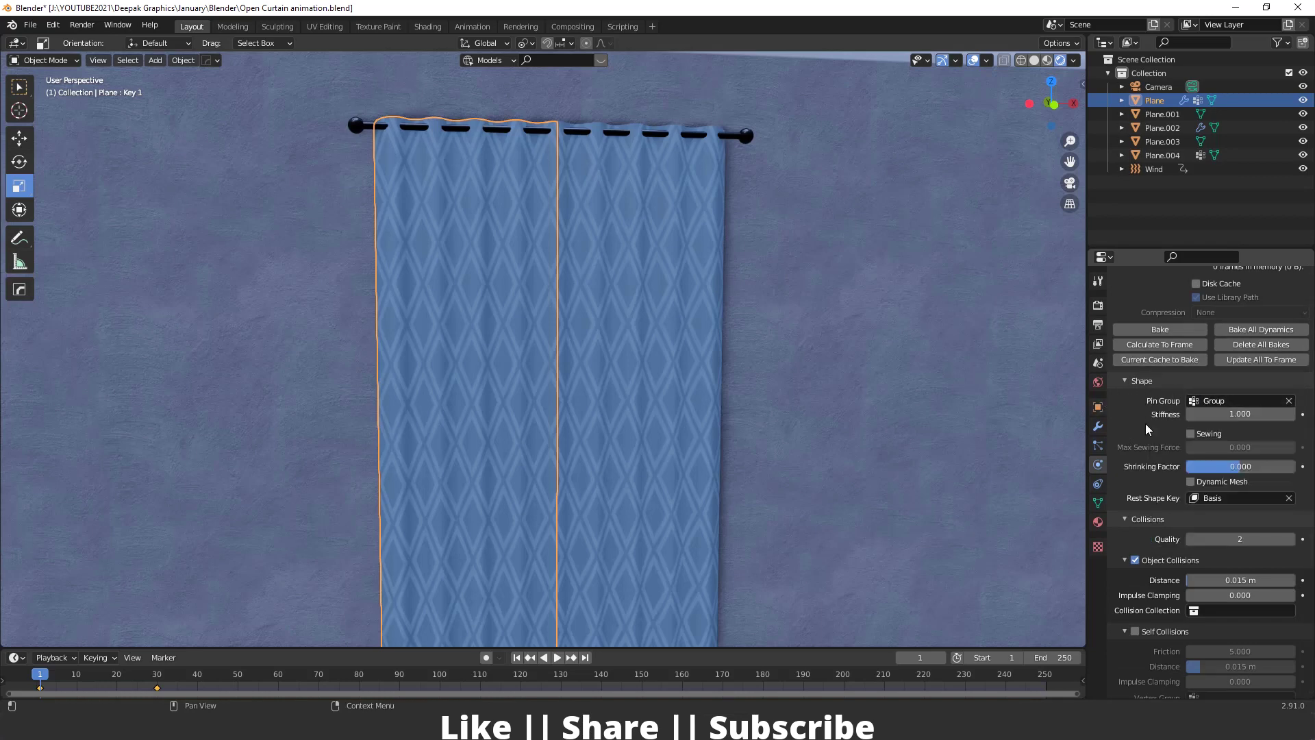
- Add cloth physics to Plane.004 with Pin Group set to Group and Self Collisions enabled
{"action": "left_click", "coordinate": [660, 249]}
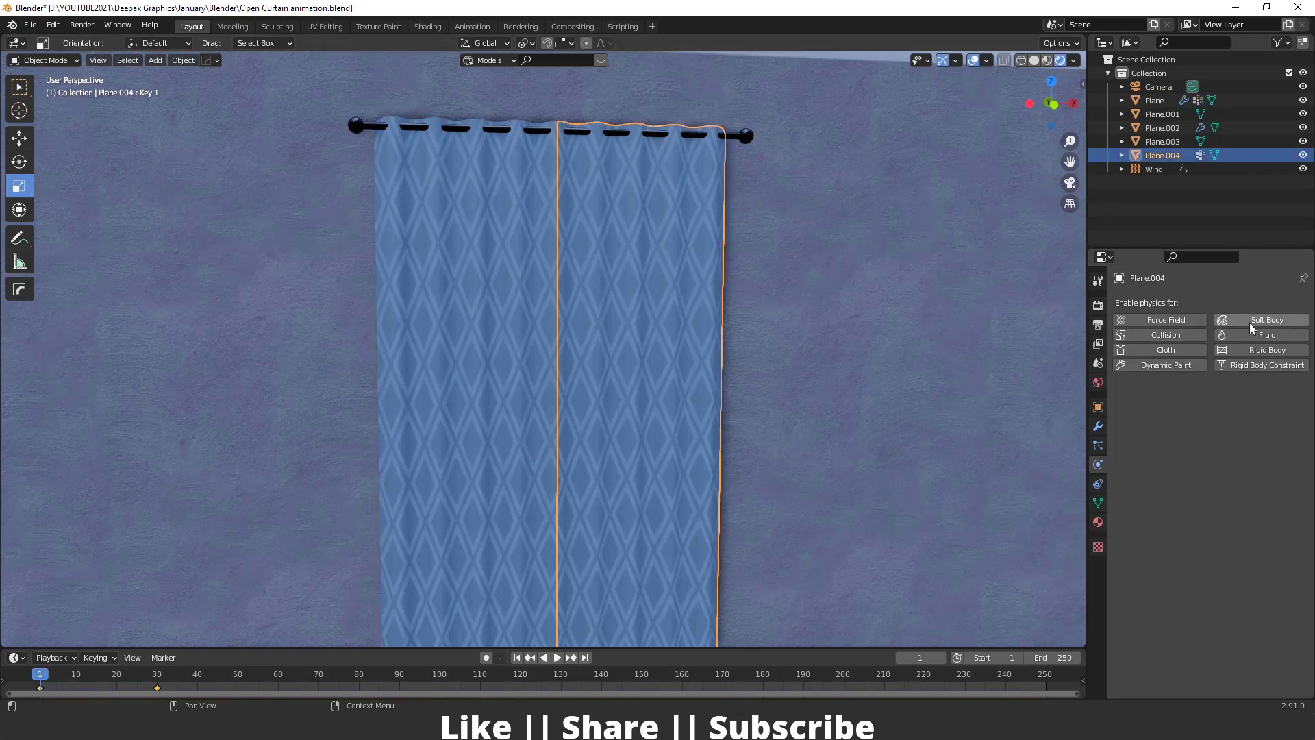
{"action": "left_click", "coordinate": [1165, 350]}
{"action": "scroll", "coordinate": [1248, 455], "scroll_direction": "down", "scroll_amount": 20}
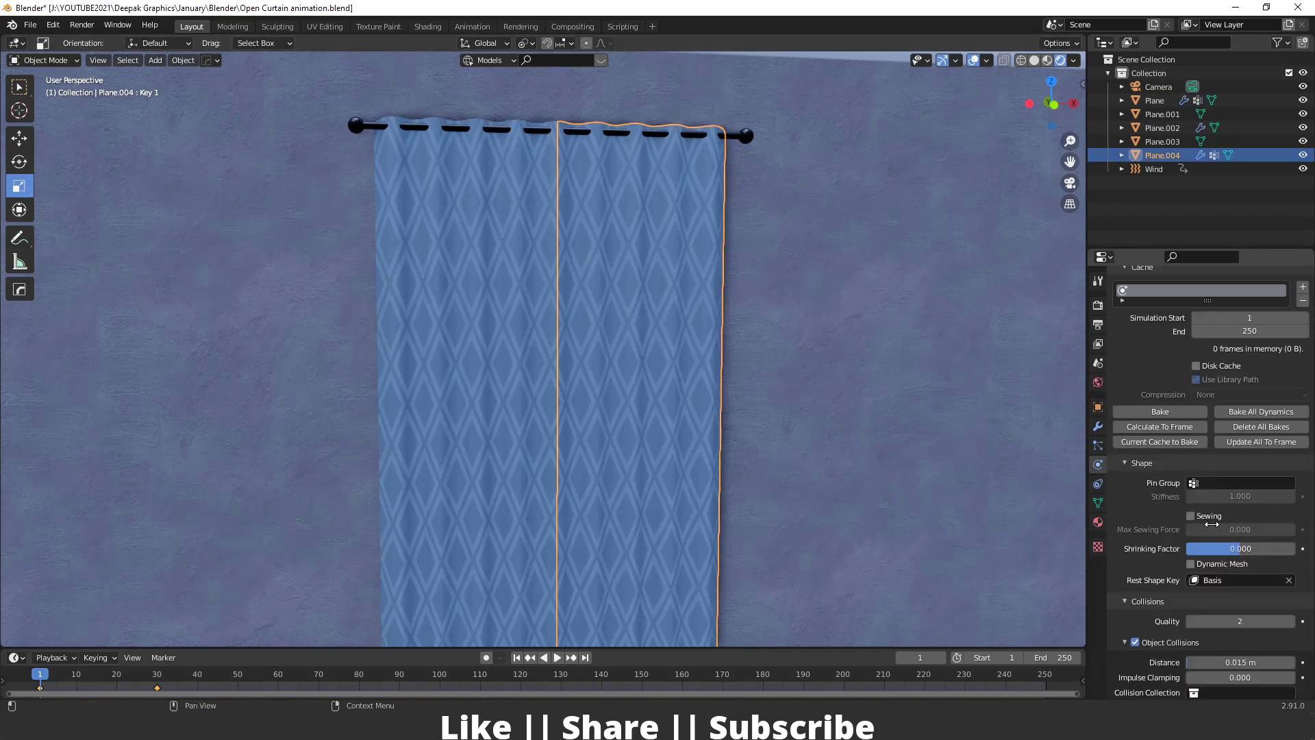
{"action": "scroll", "coordinate": [1212, 524], "scroll_direction": "down", "scroll_amount": 4}
{"action": "left_click", "coordinate": [1249, 374]}
{"action": "left_click", "coordinate": [1217, 393]}
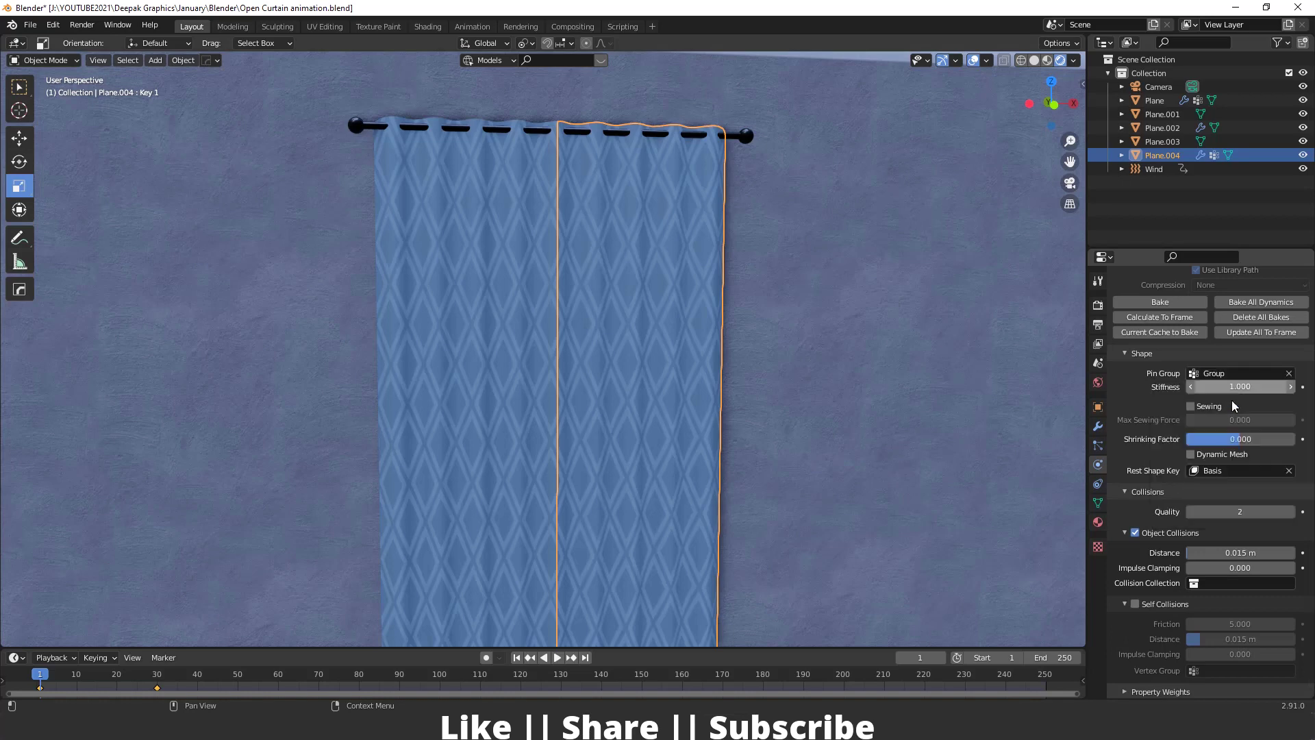
{"action": "scroll", "coordinate": [1229, 488], "scroll_direction": "down", "scroll_amount": 1}
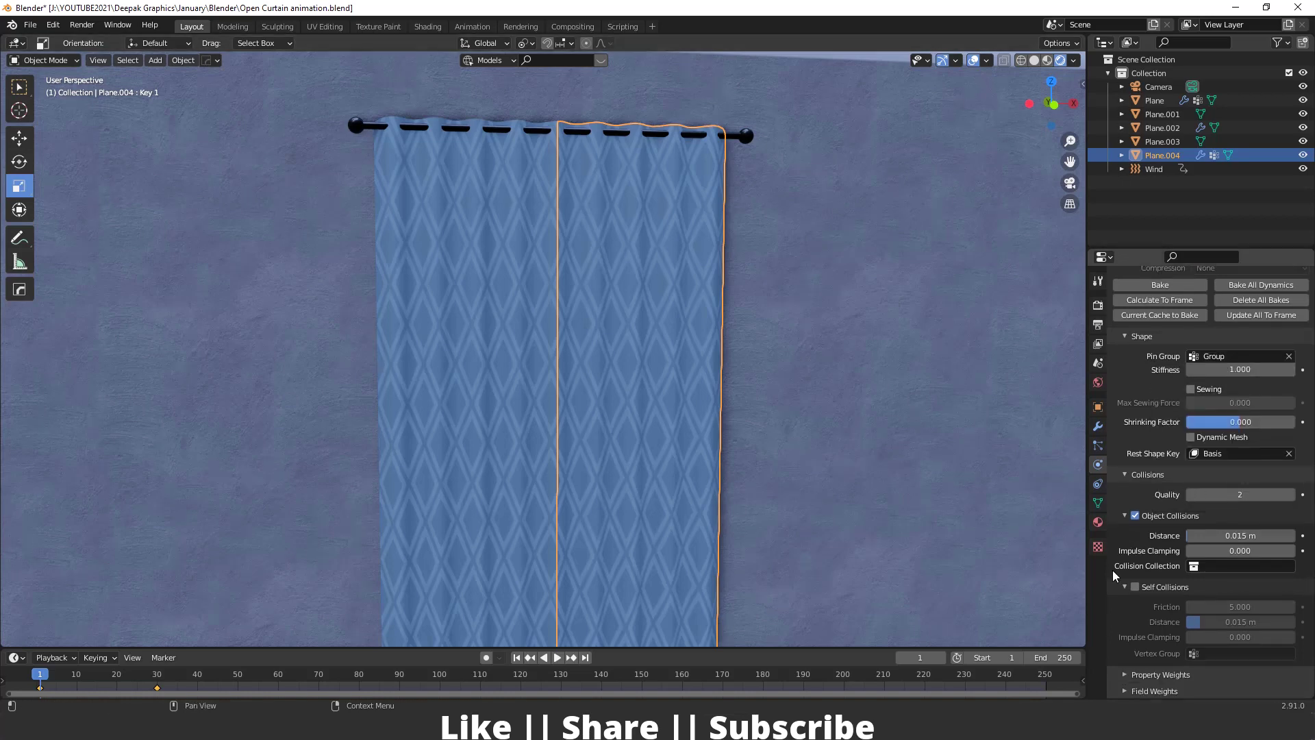
{"action": "left_click", "coordinate": [1136, 589]}
{"action": "left_click", "coordinate": [601, 356]}
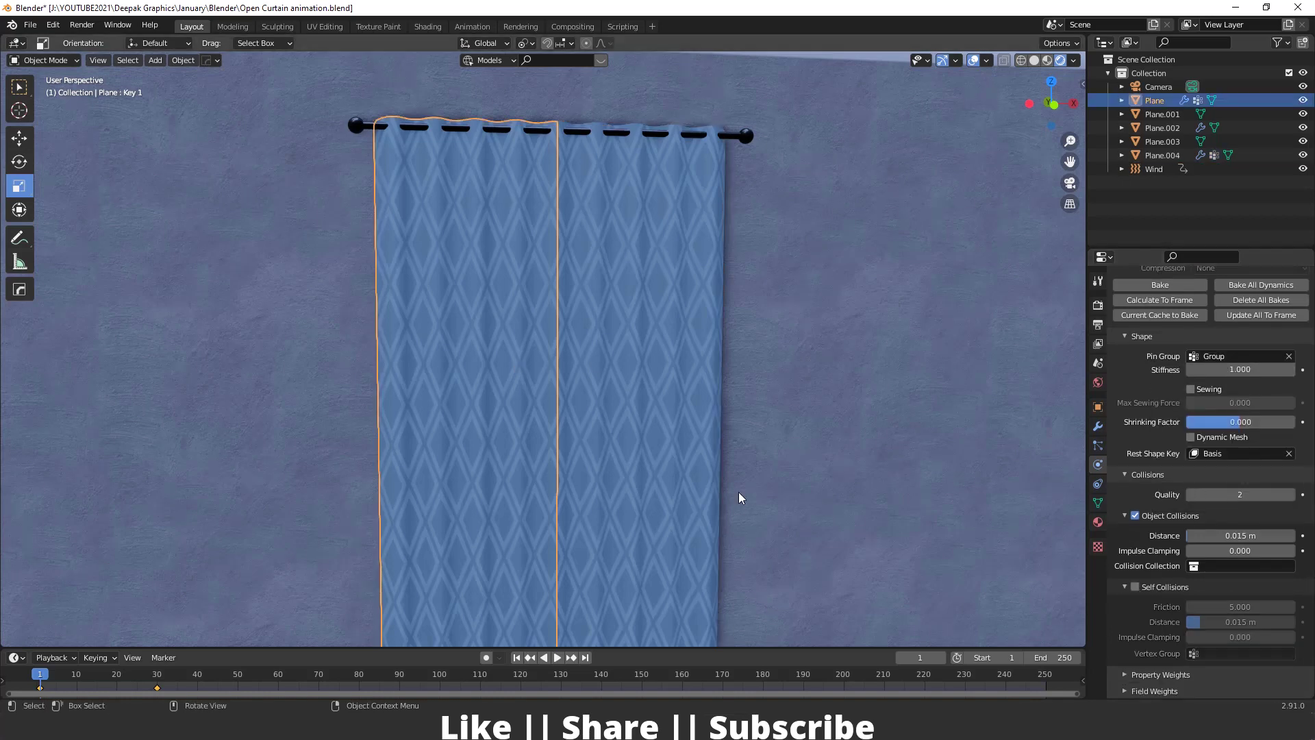
{"action": "scroll", "coordinate": [1194, 532], "scroll_direction": "up", "scroll_amount": 10}
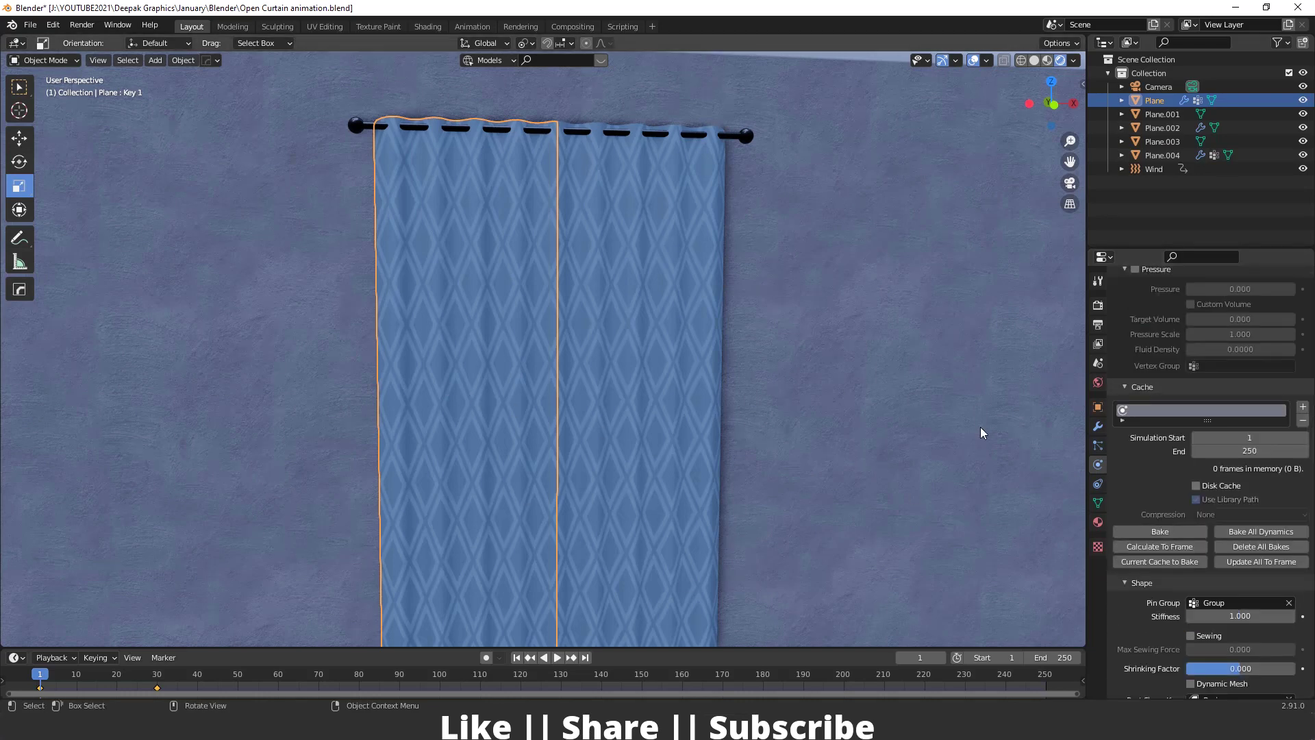
- Bake the cloth simulation and play it back, stopping at frame 146
{"action": "left_click", "coordinate": [1148, 533]}
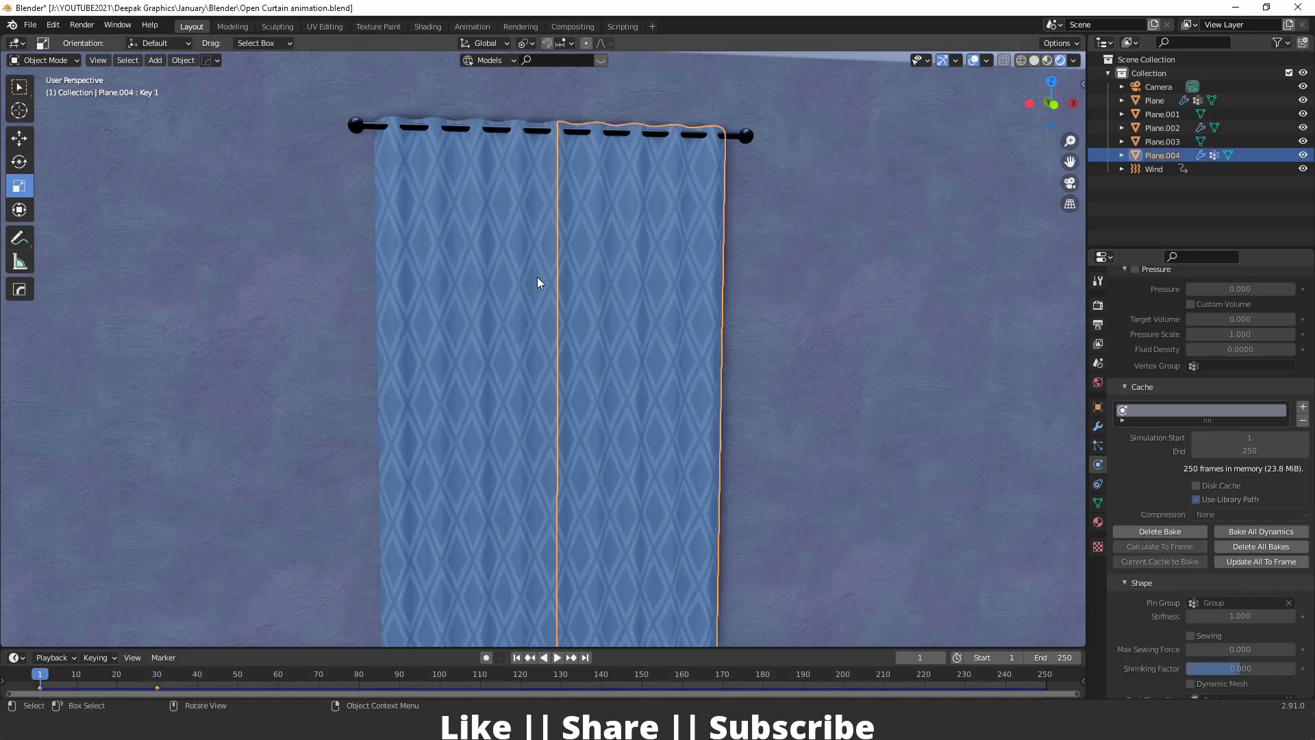
{"action": "scroll", "coordinate": [537, 283], "scroll_direction": "down", "scroll_amount": 5}
{"action": "middle_click_drag", "start_coordinate": [537, 282], "coordinate": [651, 356]}
{"action": "key", "text": "alt+a"}
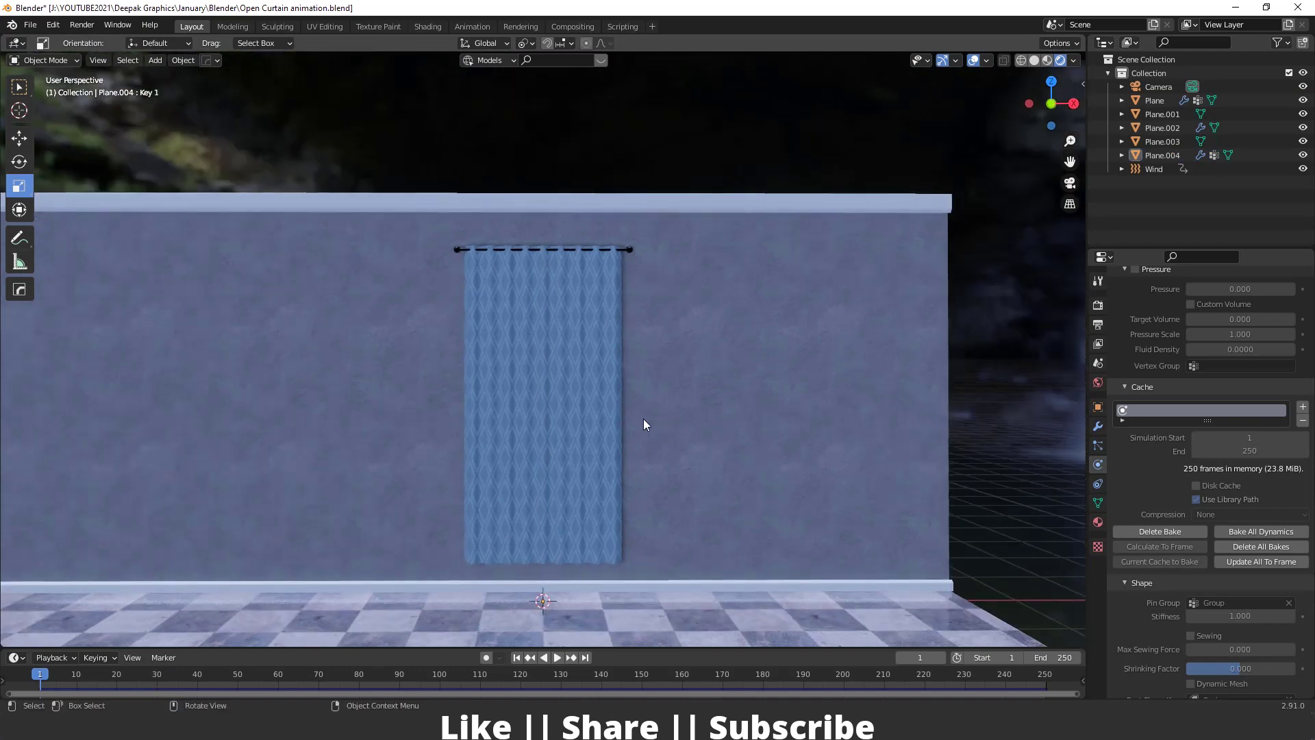
{"action": "middle_click_drag", "start_coordinate": [644, 418], "coordinate": [632, 423]}
{"action": "key", "text": "space"}
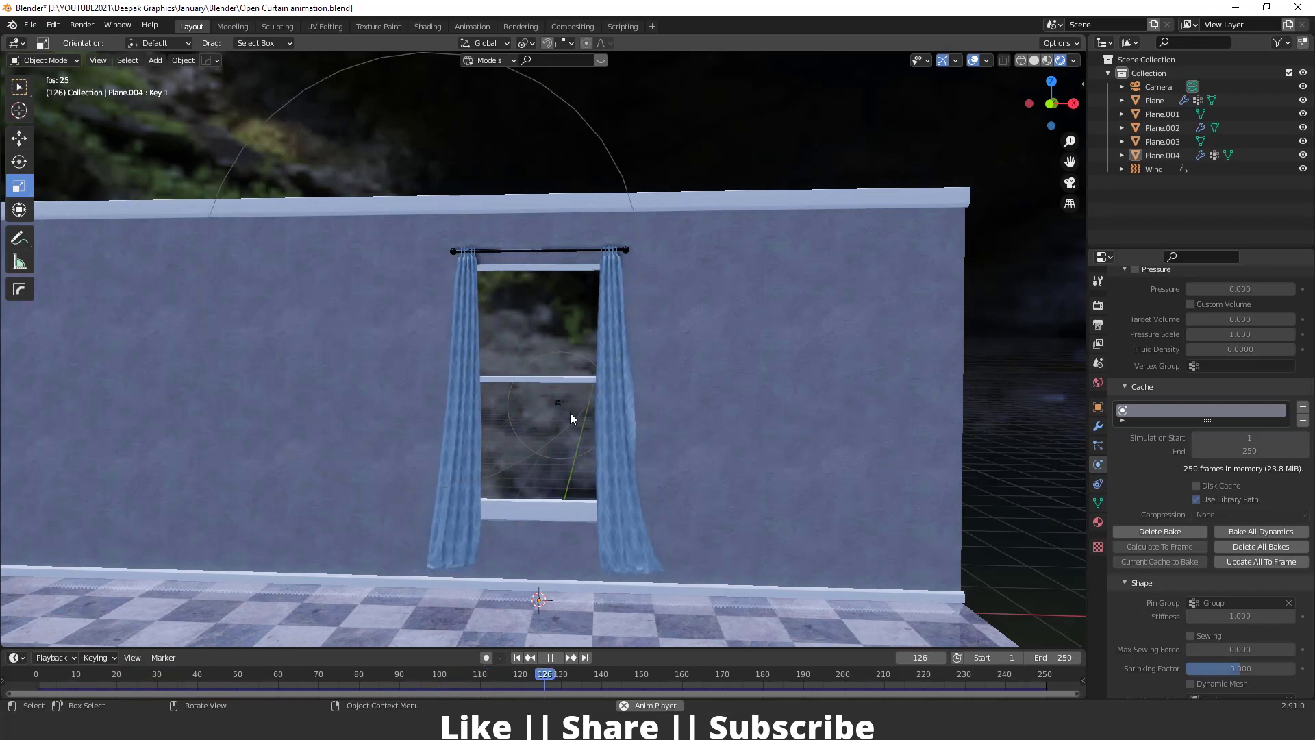
{"action": "key", "text": "space"}
- Orbit and zoom around the wall to inspect the draped, parted curtains
{"action": "scroll", "coordinate": [480, 452], "scroll_direction": "down", "scroll_amount": 3}
{"action": "middle_click_drag", "start_coordinate": [429, 472], "coordinate": [548, 429]}
{"action": "middle_click_drag", "start_coordinate": [541, 266], "coordinate": [598, 369]}
{"action": "scroll", "coordinate": [644, 382], "scroll_direction": "up", "scroll_amount": 3}
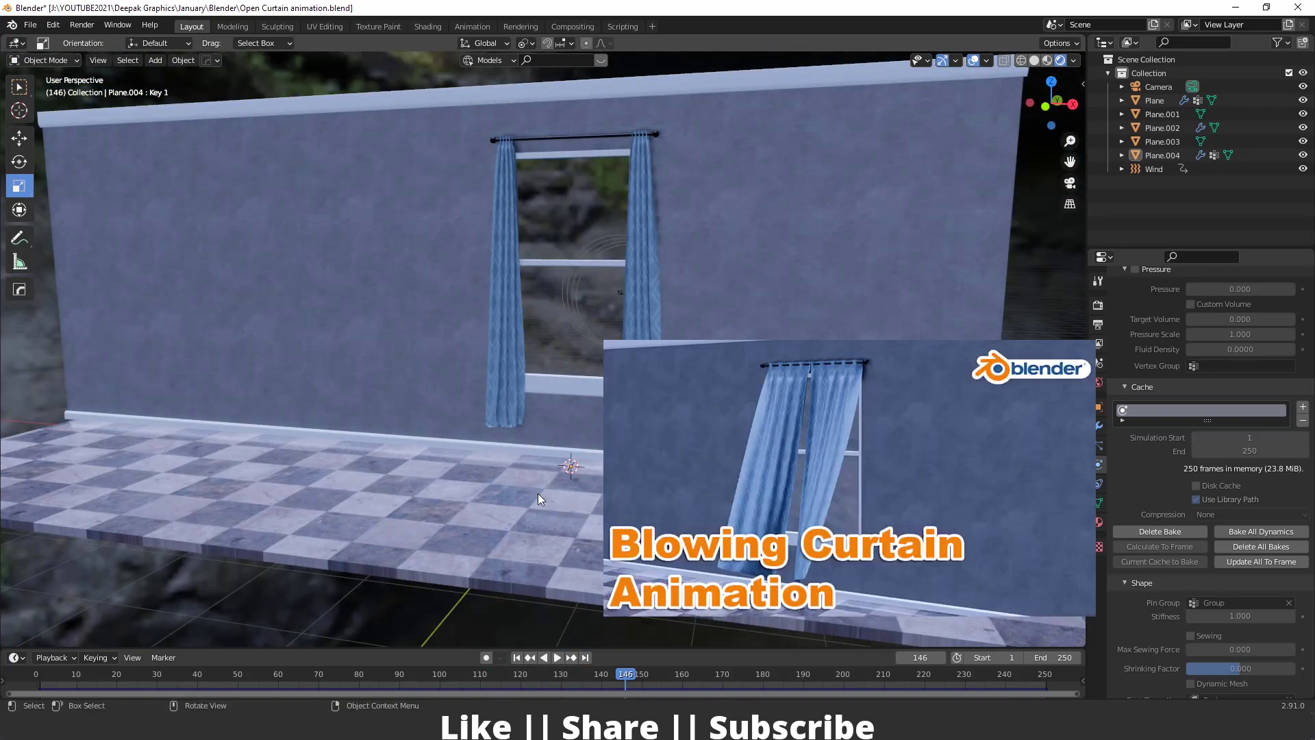
{"action": "scroll", "coordinate": [495, 425], "scroll_direction": "down", "scroll_amount": 3}
{"action": "middle_click_drag", "start_coordinate": [546, 354], "coordinate": [553, 315]}
{"action": "scroll", "coordinate": [568, 343], "scroll_direction": "up", "scroll_amount": 3}
{"action": "middle_click_drag", "start_coordinate": [715, 427], "coordinate": [546, 365]}
{"action": "middle_click_drag", "start_coordinate": [692, 424], "coordinate": [691, 323]}
{"action": "scroll", "coordinate": [668, 432], "scroll_direction": "up", "scroll_amount": 5}
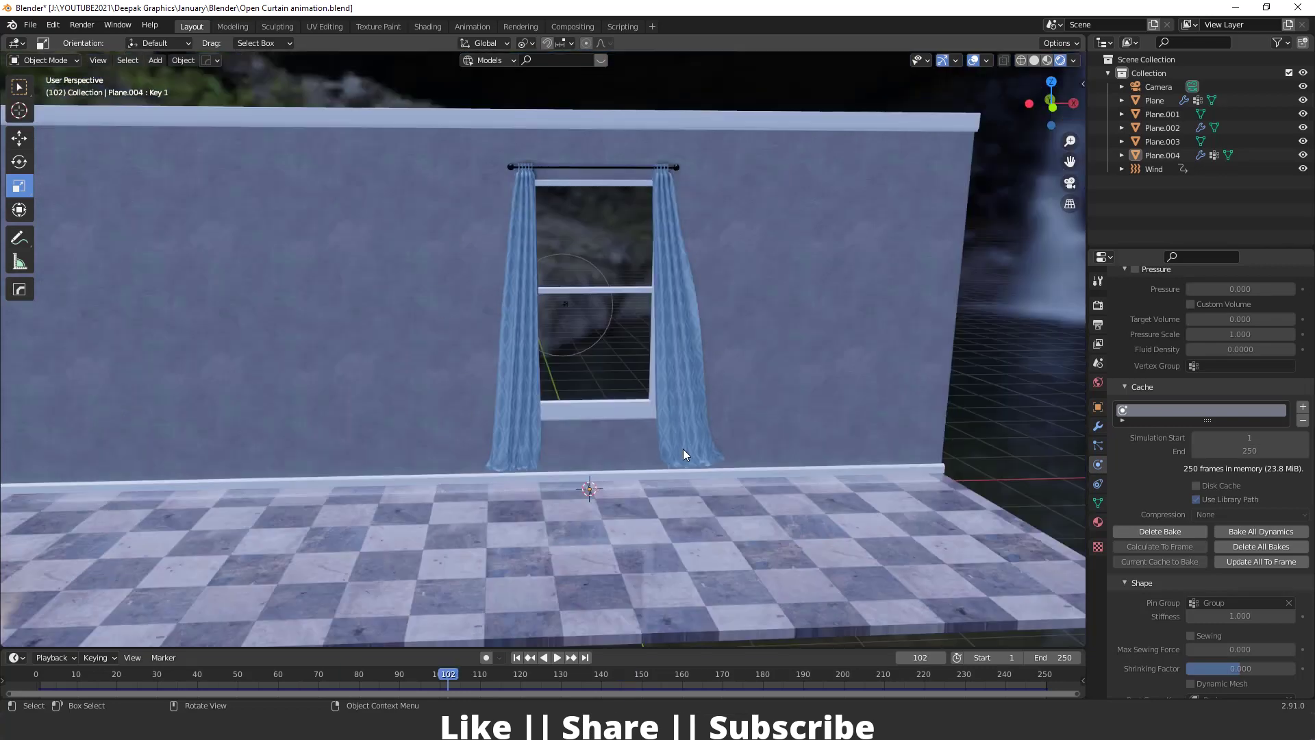
{"action": "middle_click_drag", "start_coordinate": [684, 450], "coordinate": [430, 162]}
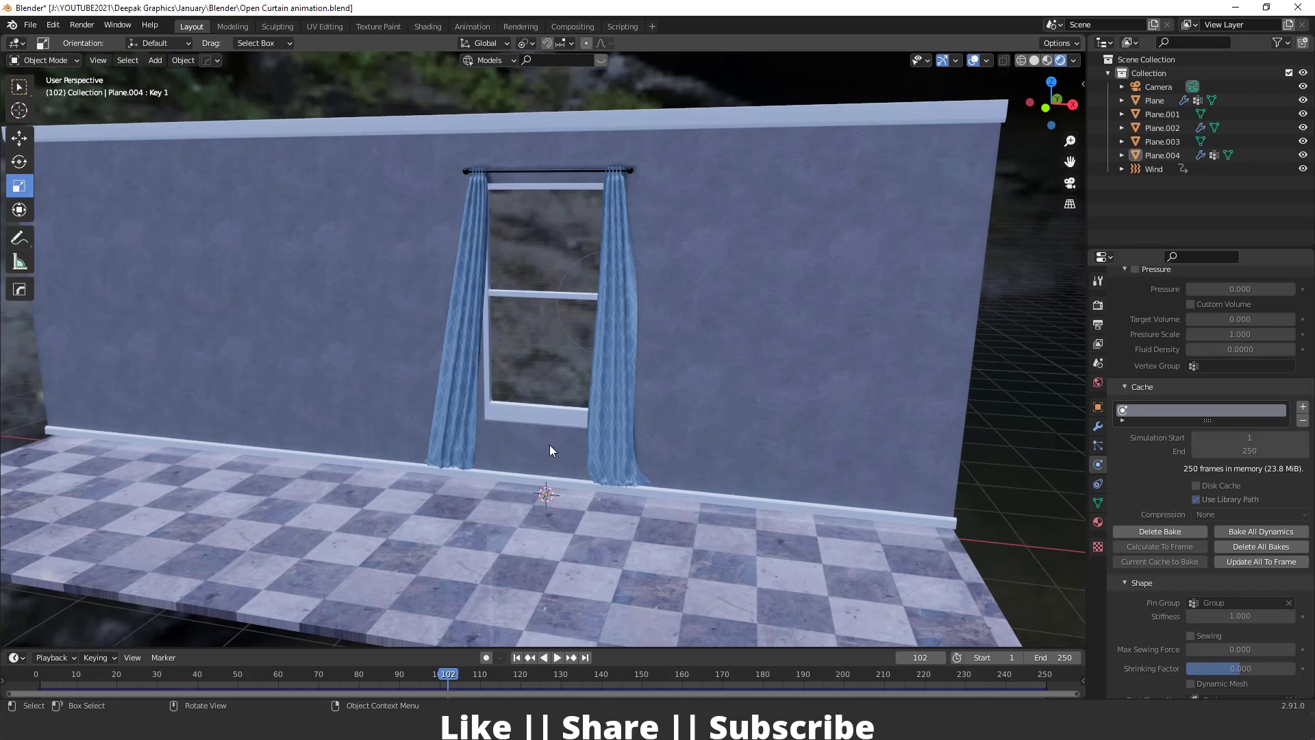
- From a front view, import the beach photo from the January/Element folder as an image plane
{"action": "key", "text": "grave"}
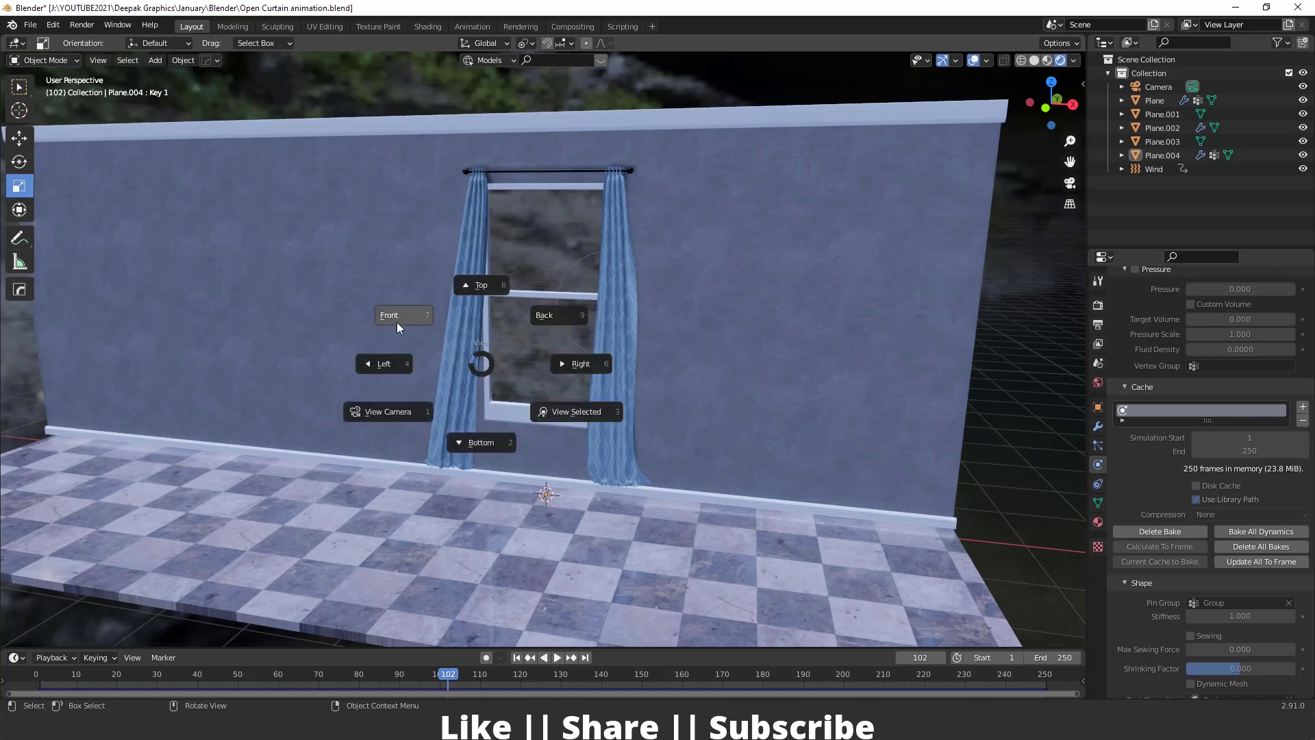
{"action": "left_click", "coordinate": [396, 322]}
{"action": "key", "text": "KP_1"}
{"action": "key", "text": "shift+a"}
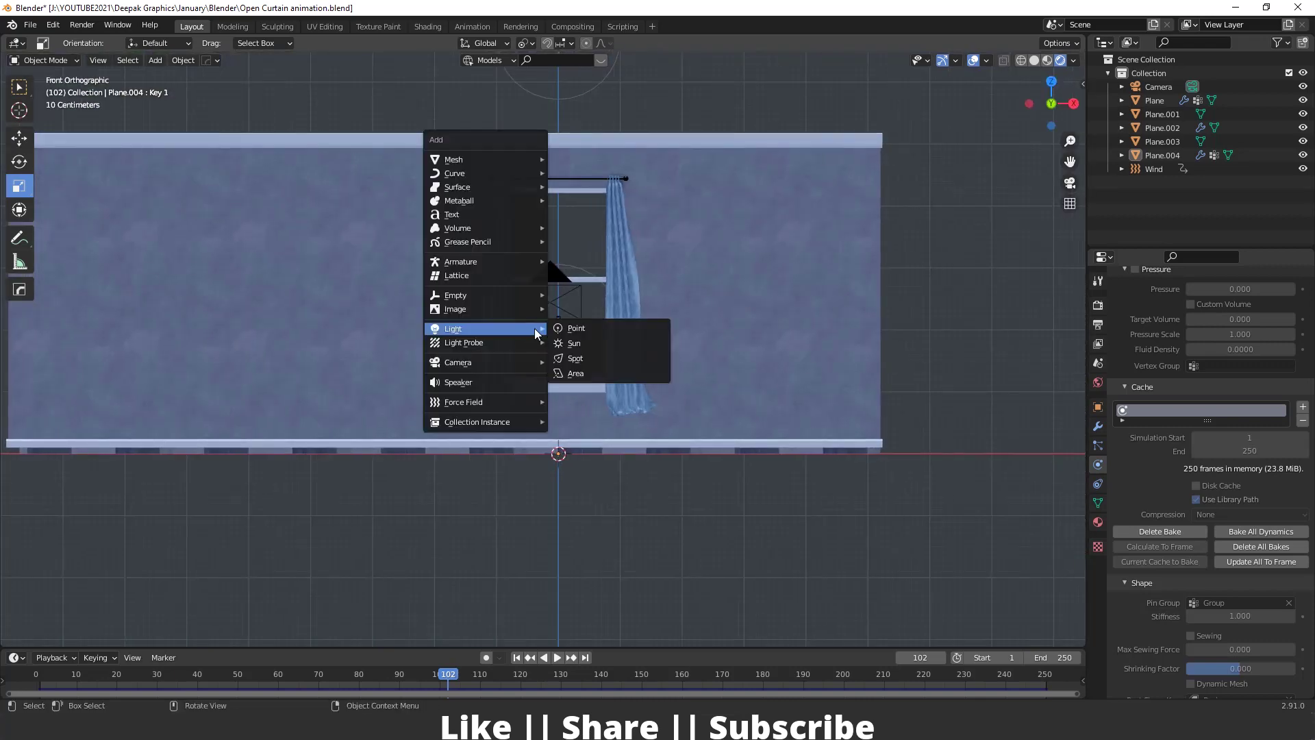
{"action": "mouse_move", "coordinate": [539, 312]}
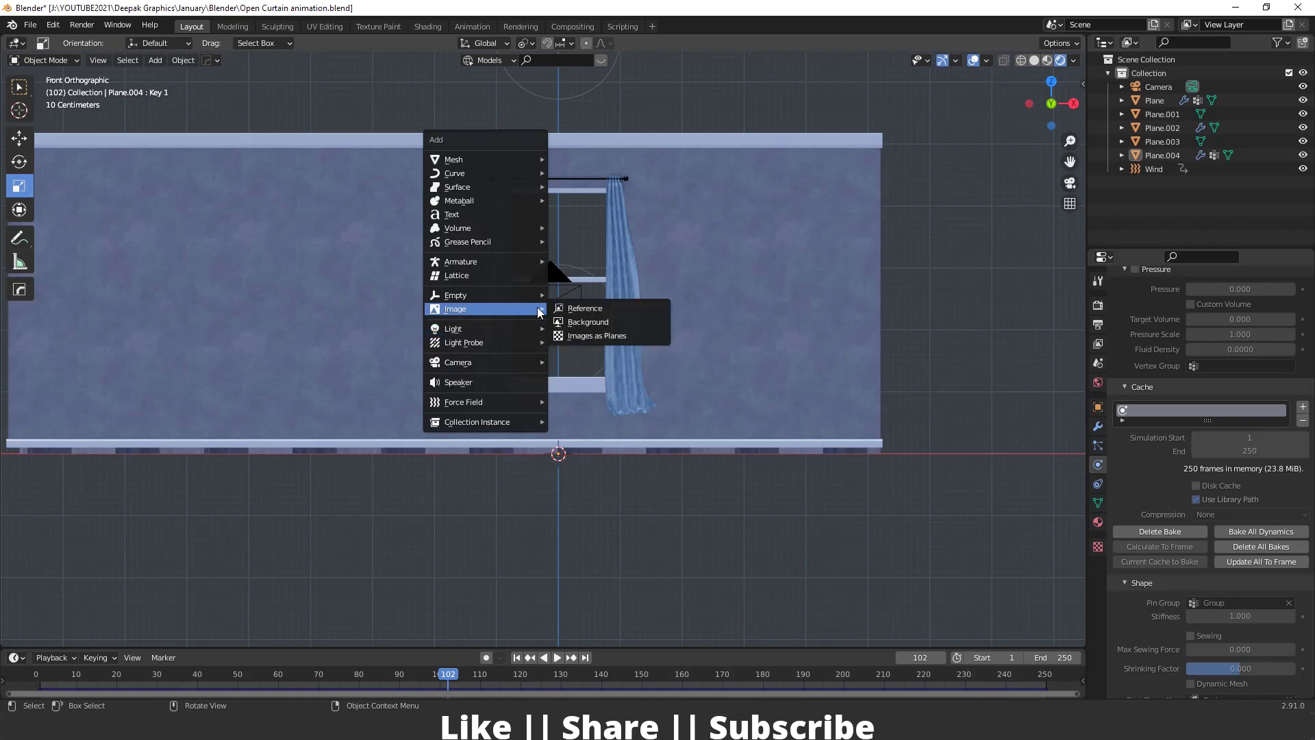
{"action": "left_click", "coordinate": [620, 335]}
{"action": "left_click", "coordinate": [382, 515]}
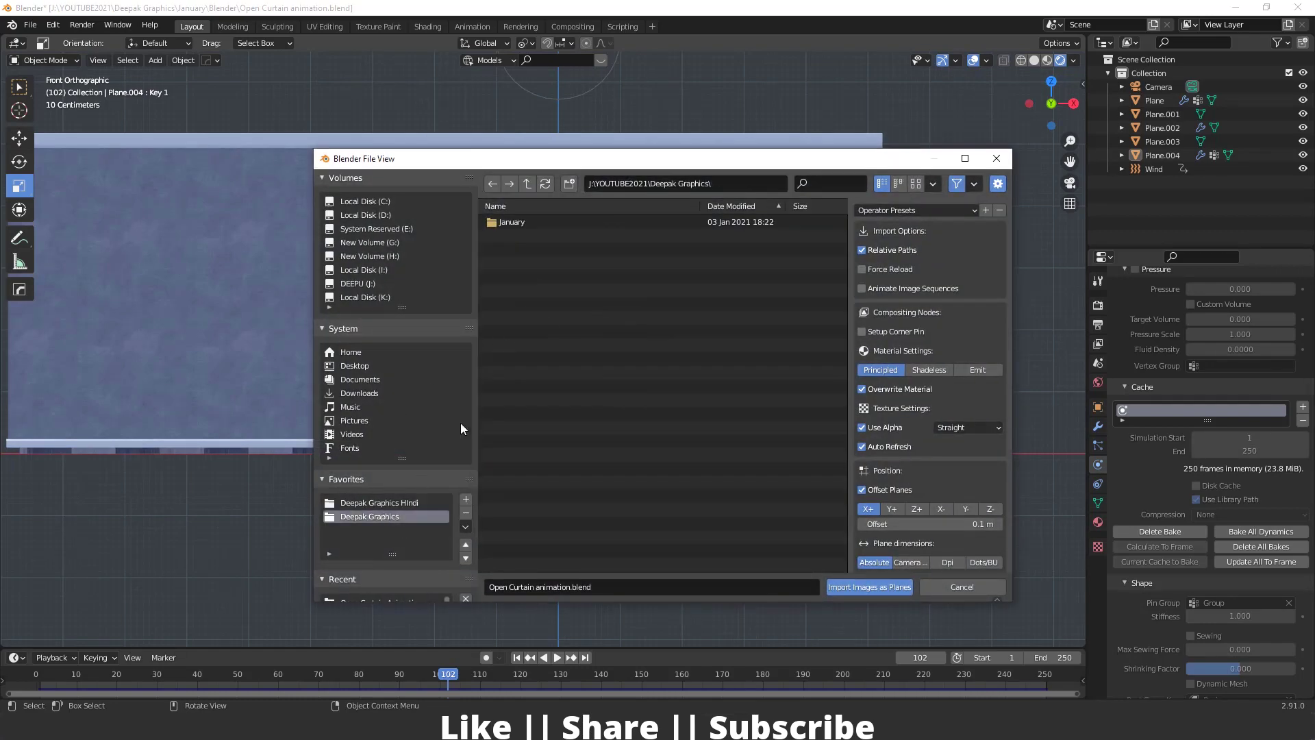
{"action": "left_click", "coordinate": [542, 220]}
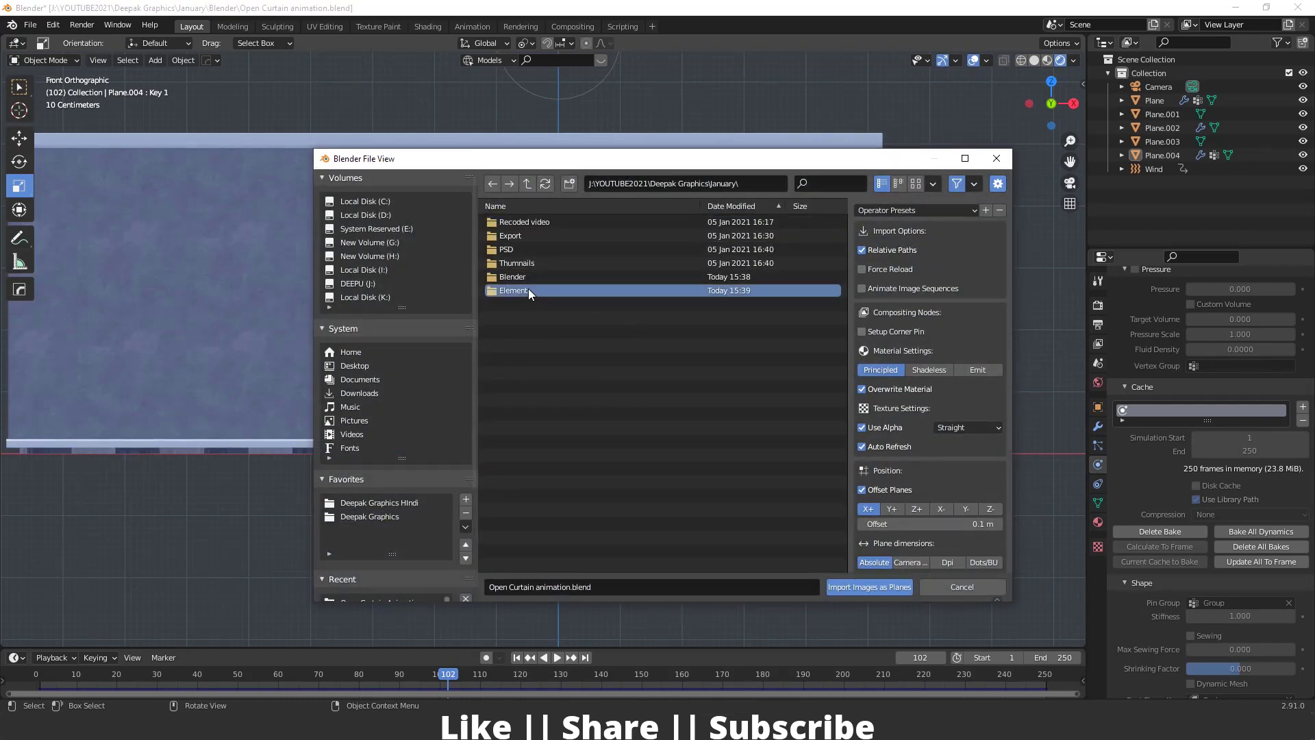
{"action": "left_click", "coordinate": [528, 289]}
{"action": "double_click", "coordinate": [590, 361]}
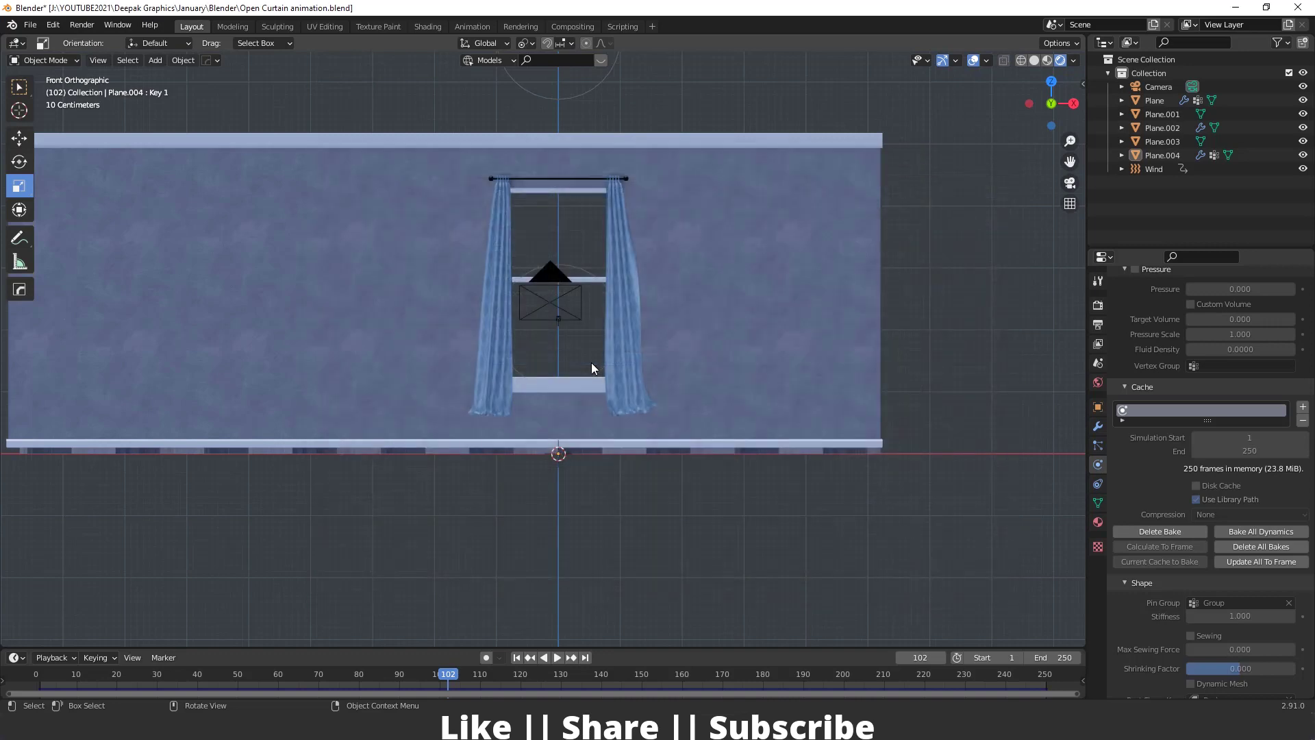
- Move and scale the photo plane to fill the window, then view through the camera
{"action": "scroll", "coordinate": [569, 436], "scroll_direction": "up", "scroll_amount": 4}
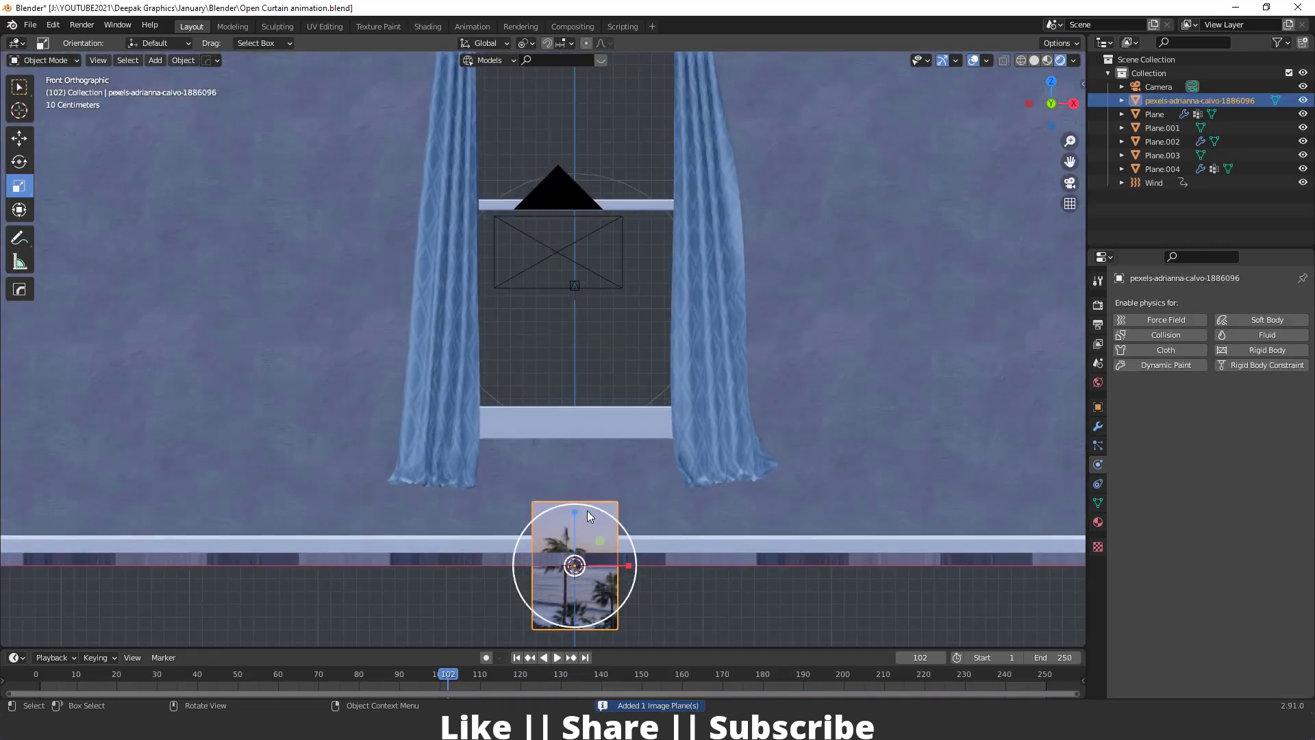
{"action": "key", "text": "shift+space"}
{"action": "key", "text": "g"}
{"action": "left_click_drag", "start_coordinate": [580, 510], "coordinate": [580, 188]}
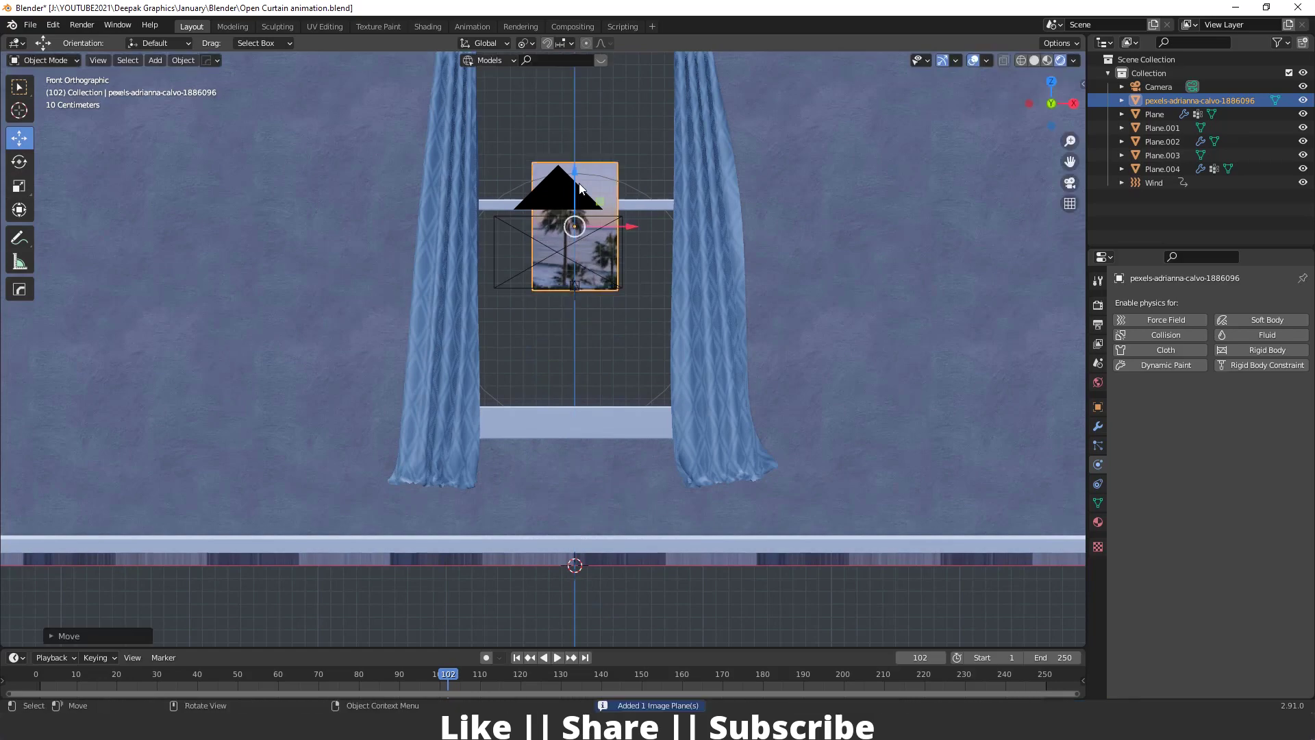
{"action": "scroll", "coordinate": [579, 189], "scroll_direction": "down", "scroll_amount": 3}
{"action": "key", "text": "s"}
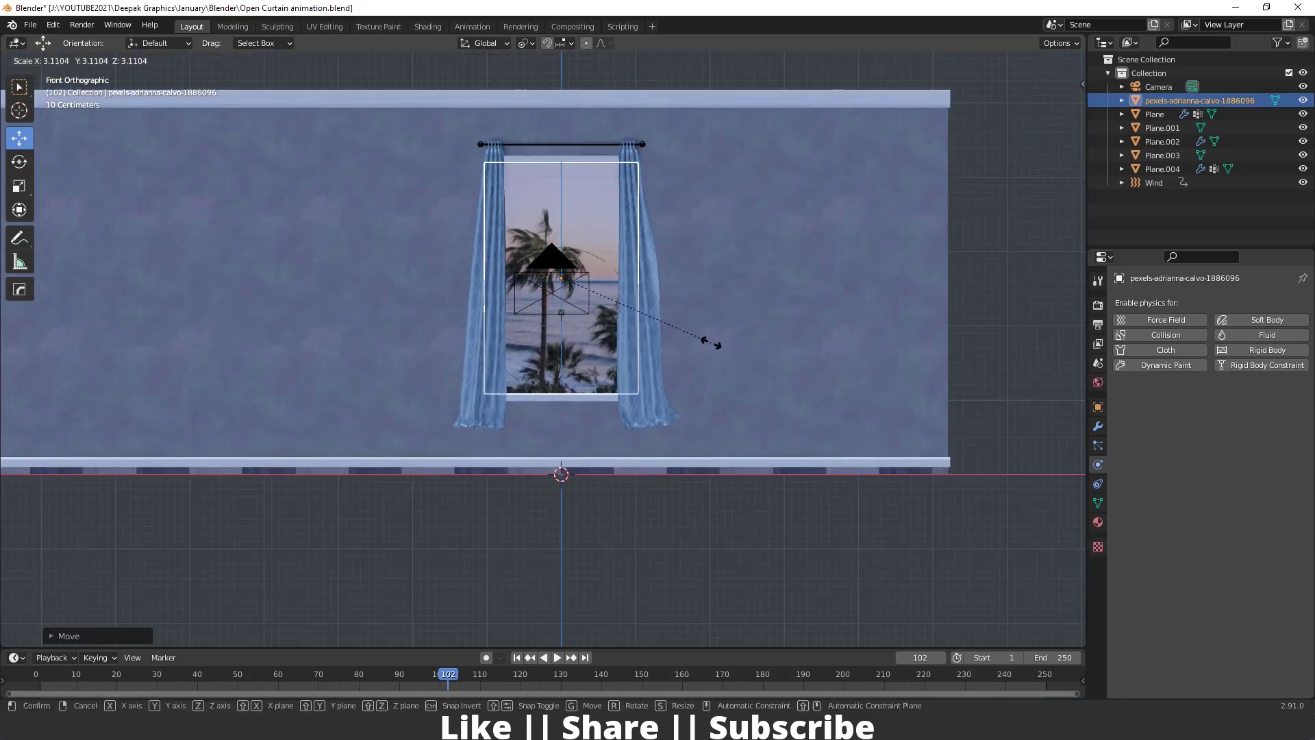
{"action": "left_click", "coordinate": [606, 297]}
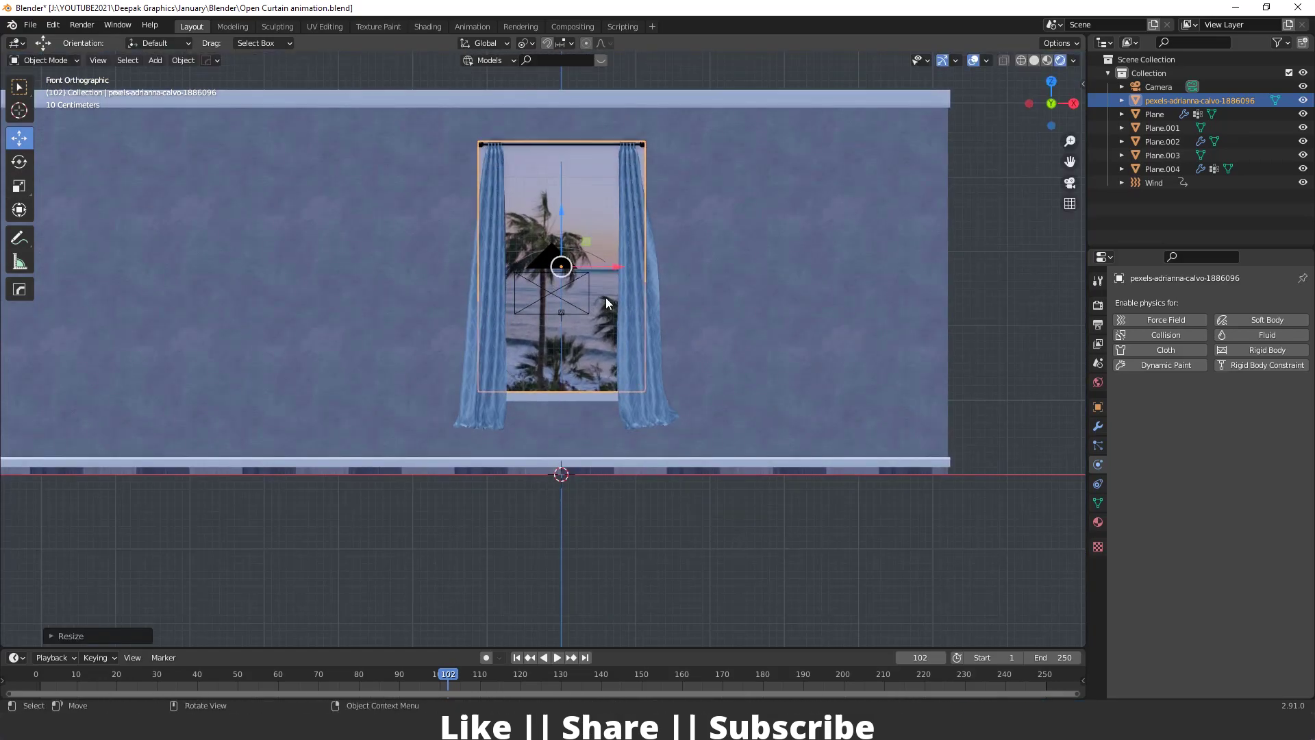
{"action": "middle_click_drag", "start_coordinate": [606, 297], "coordinate": [565, 323]}
{"action": "key", "text": "g"}
{"action": "left_click", "coordinate": [548, 315]}
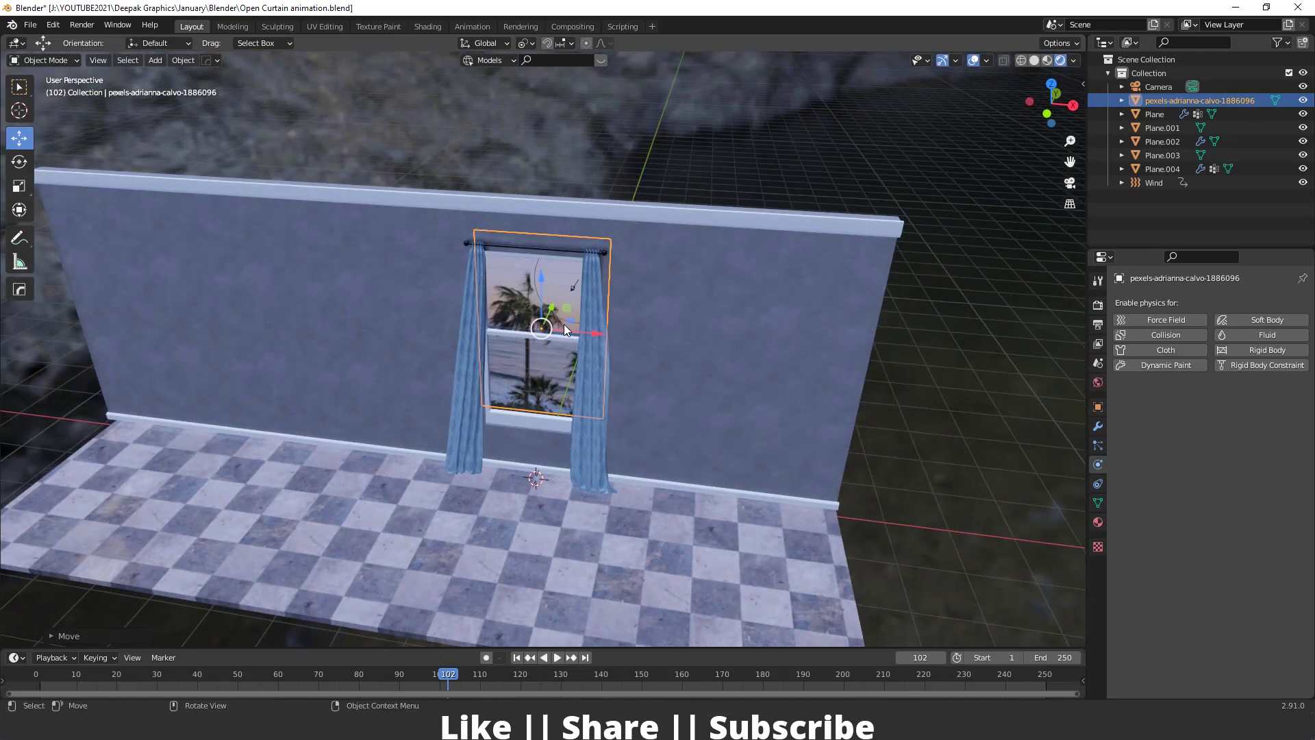
{"action": "key", "text": "KP_0"}
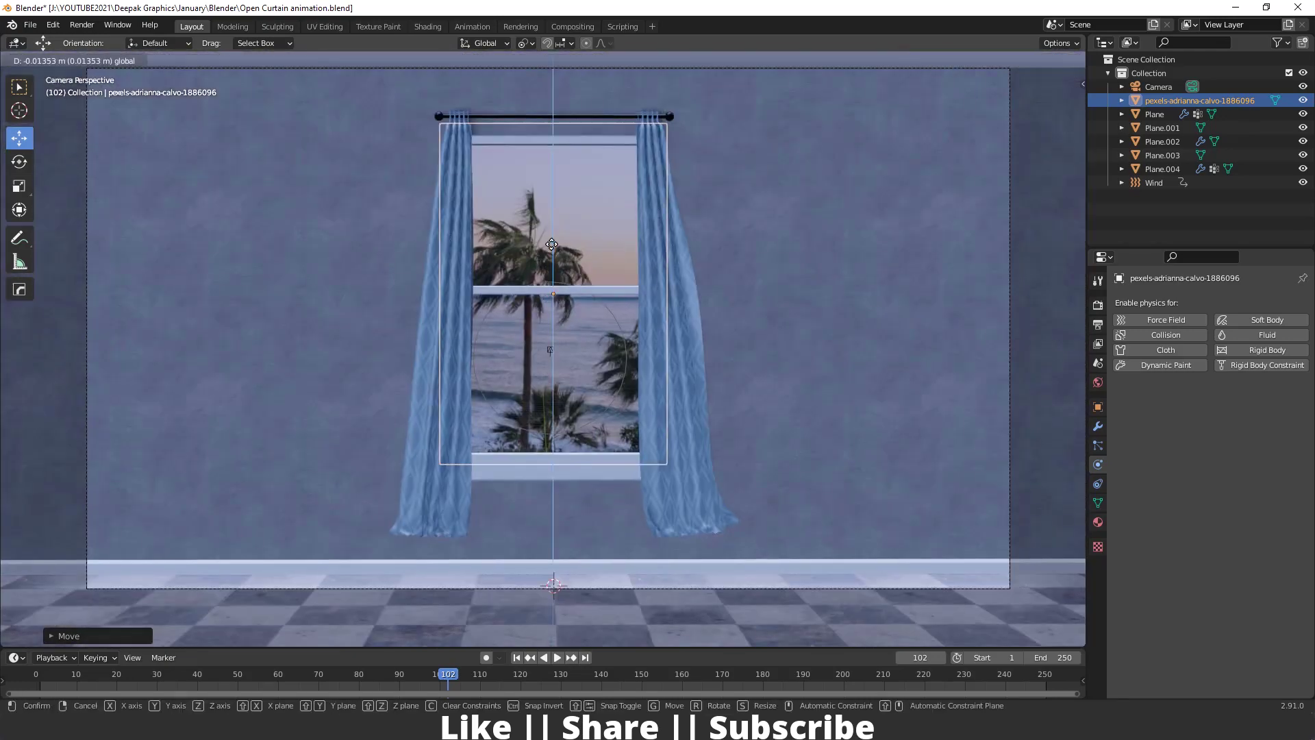
- Select the wall, return to the first frame, hide overlays and play the curtain animation
{"action": "left_click", "coordinate": [769, 240]}
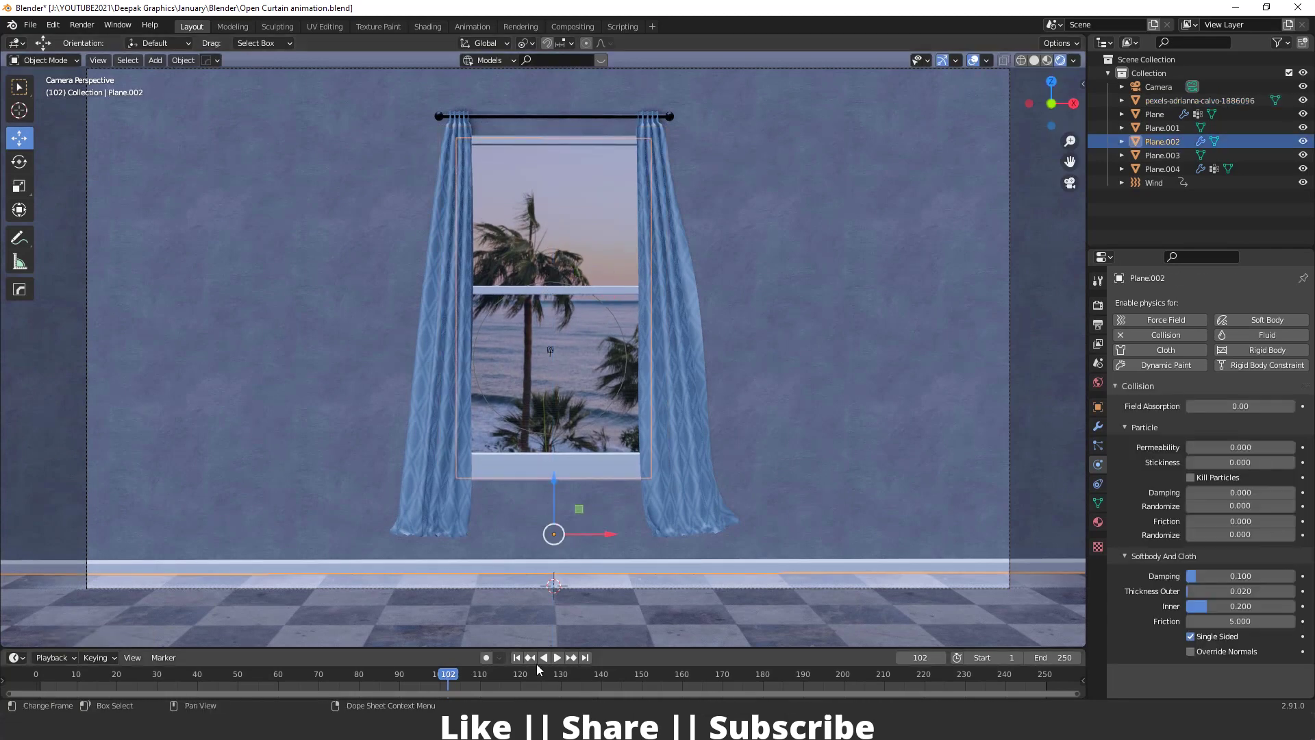
{"action": "left_click", "coordinate": [516, 657]}
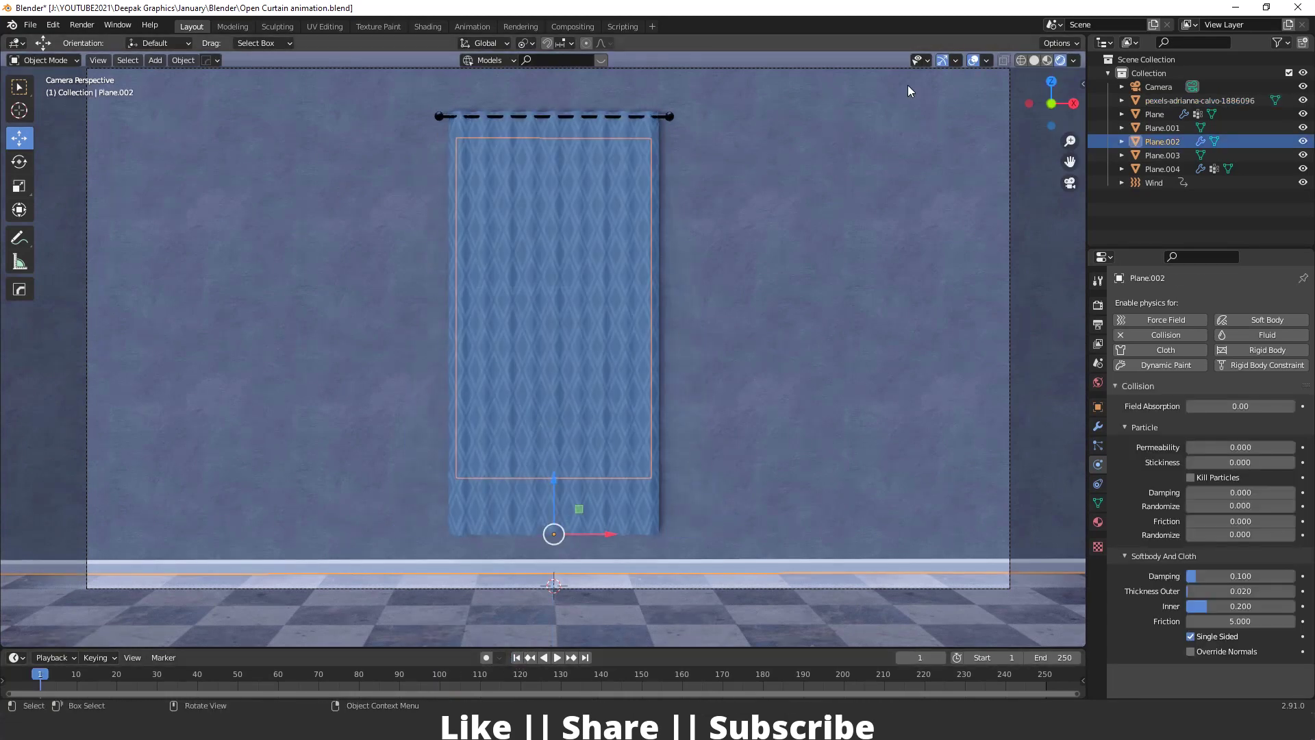
{"action": "left_click", "coordinate": [970, 63]}
{"action": "key", "text": "space"}
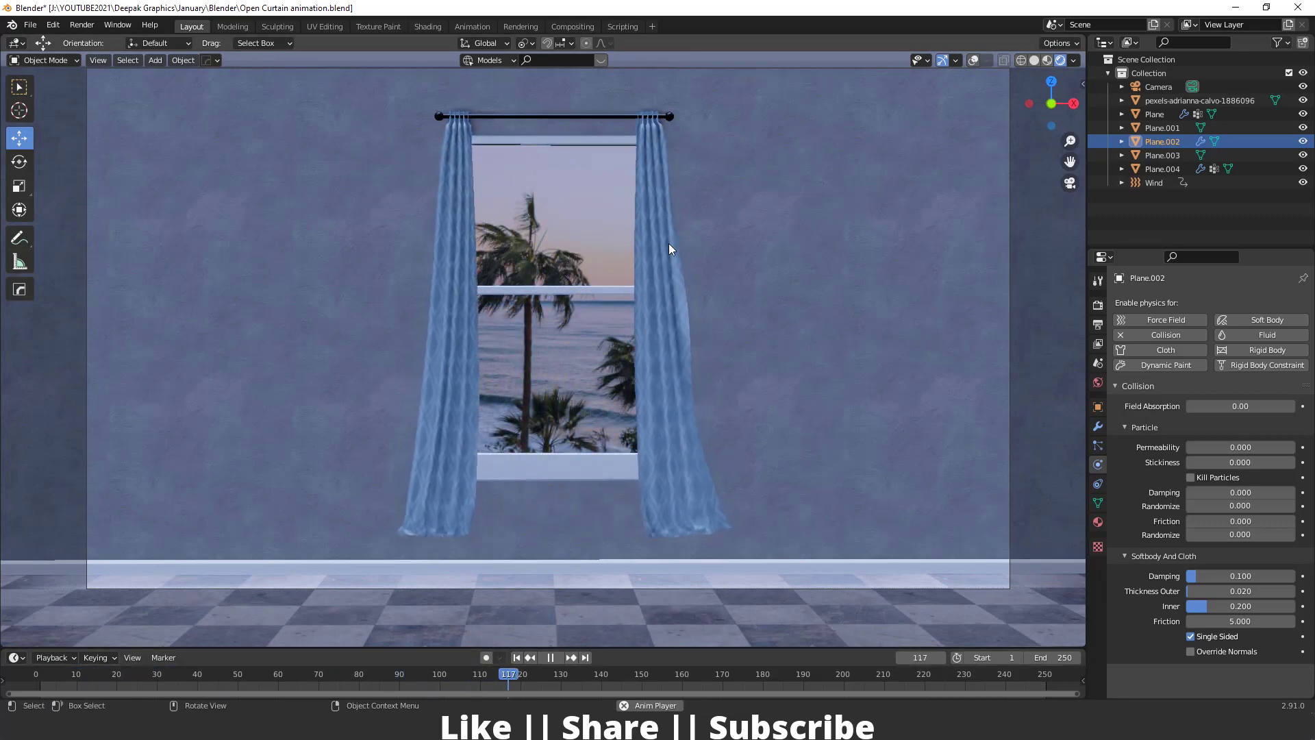
- Scrub back to frame 69, replay the opening, then stop and reset to frame 0
{"action": "left_click_drag", "start_coordinate": [610, 679], "coordinate": [306, 677]}
{"action": "key", "text": "Escape"}
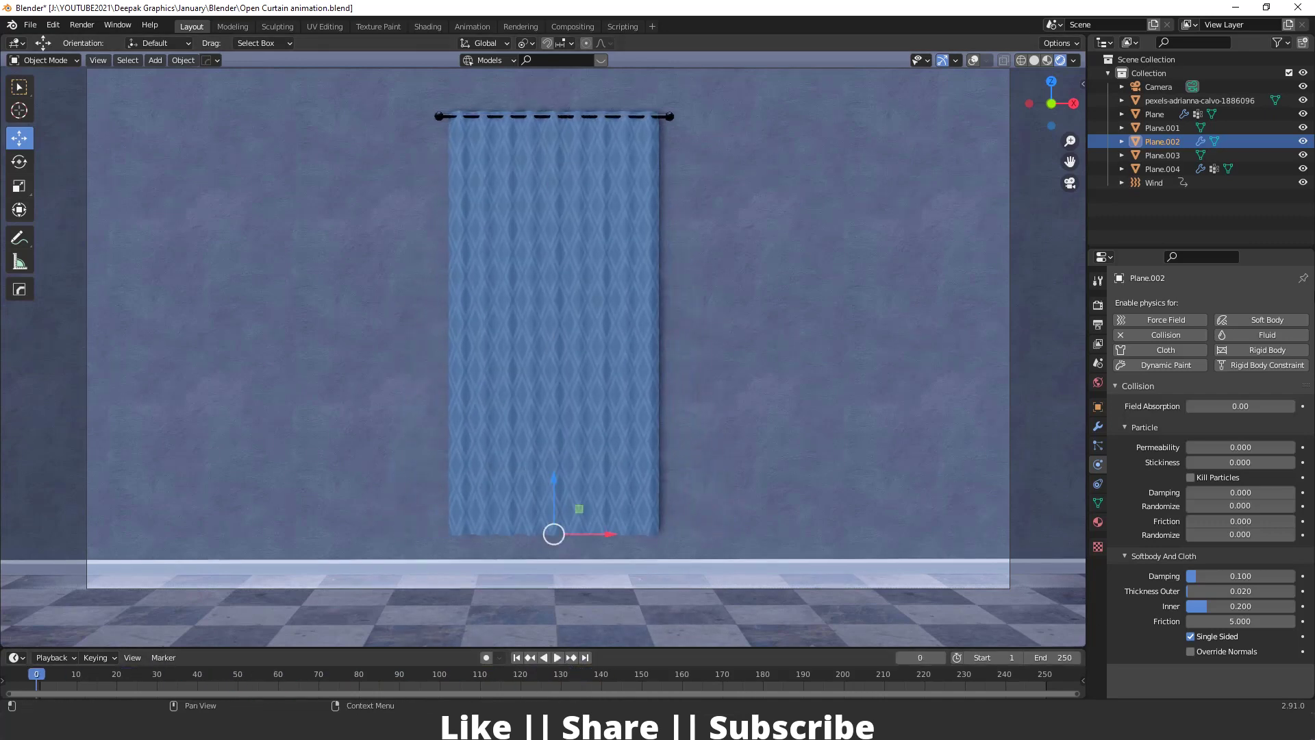
{"action": "key", "text": "space"}
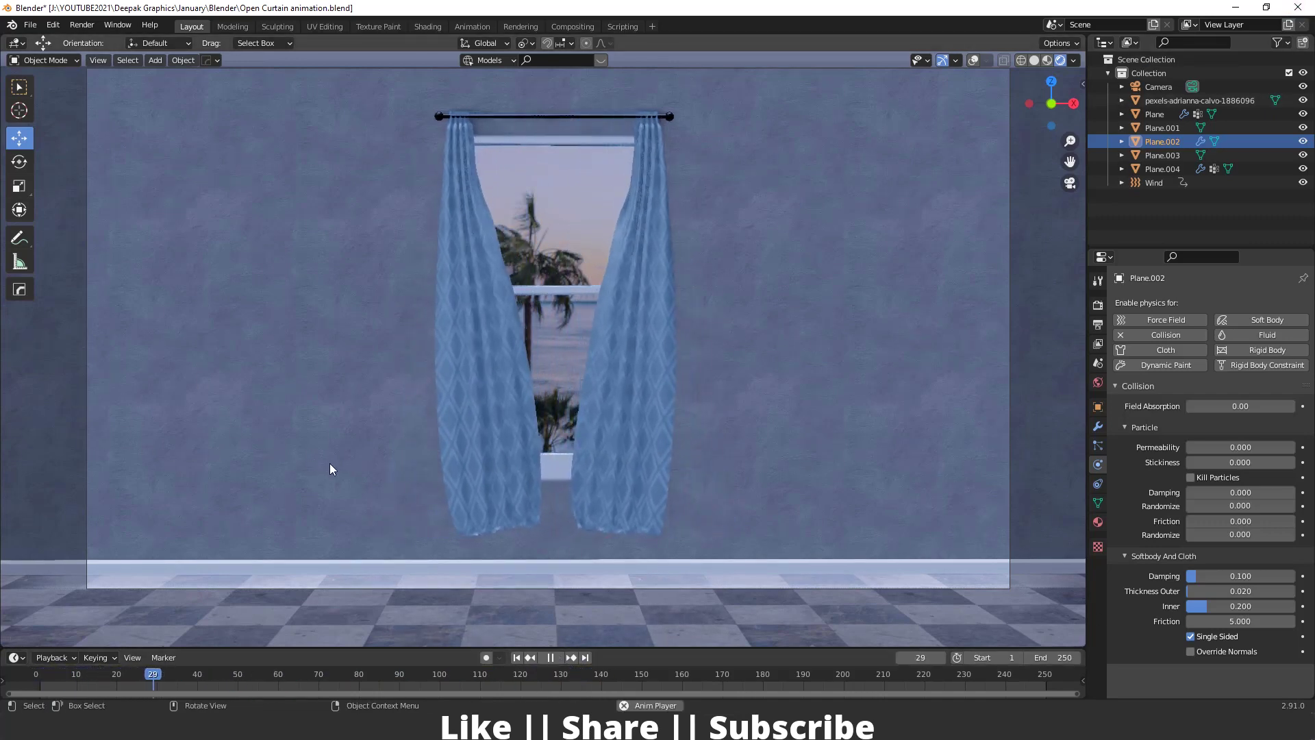
{"action": "key", "text": "space"}
{"action": "left_click", "coordinate": [30, 686]}
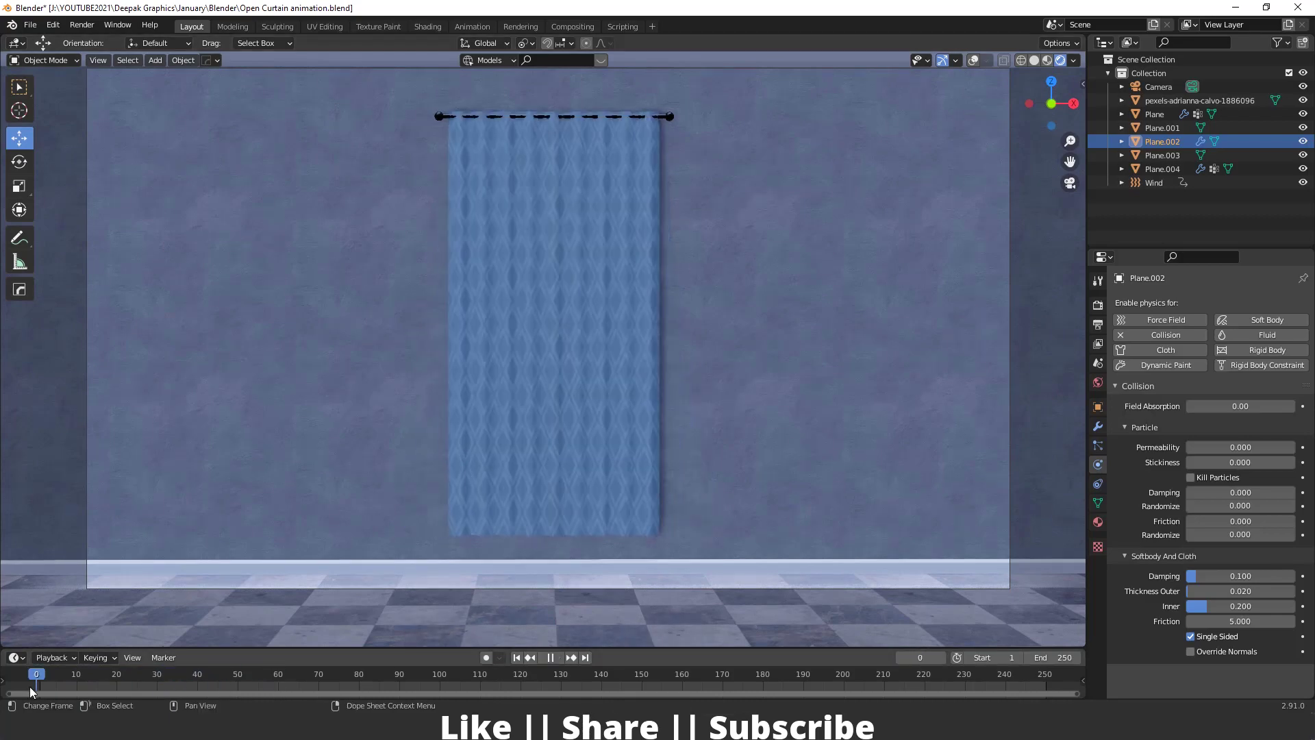